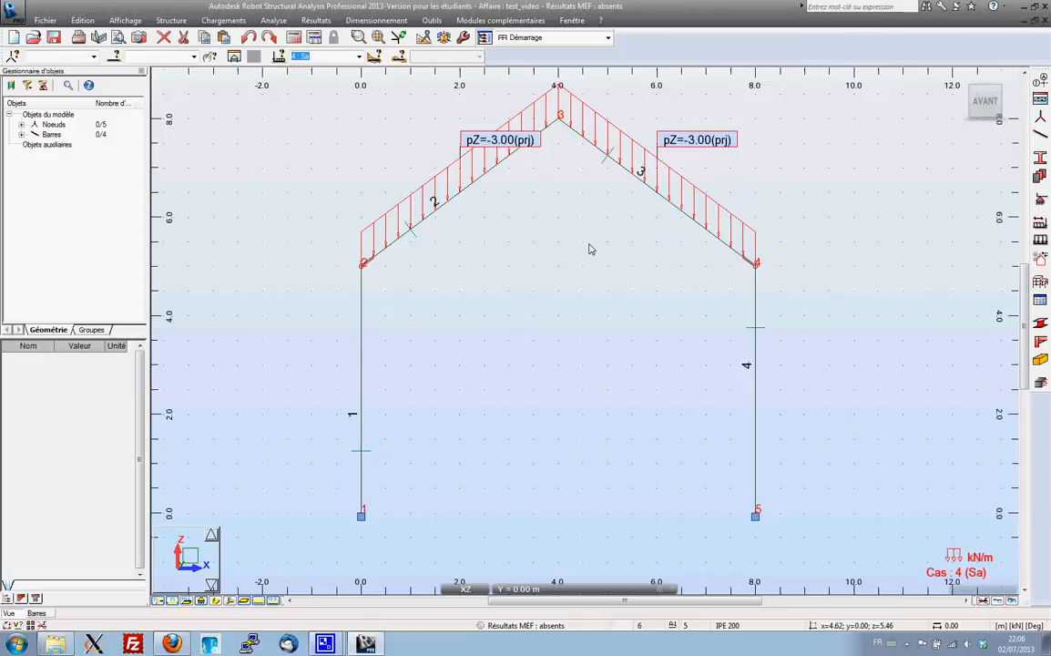
Create a manual load combination of type ELU named ELU_1
middle_drag(607, 274, 524, 283)
click(223, 20)
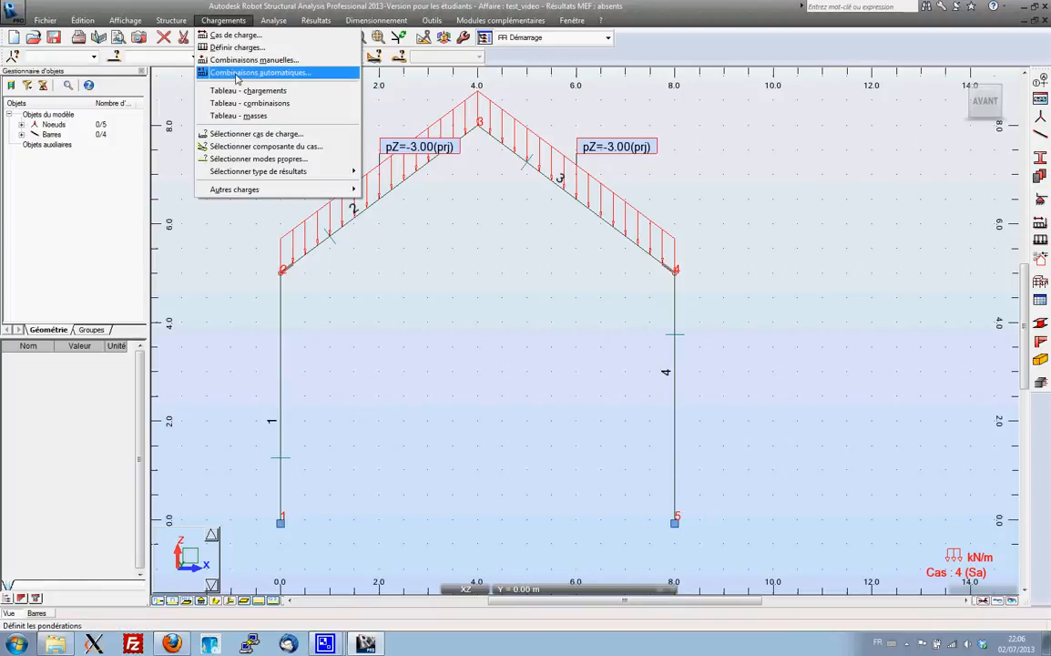
click(223, 60)
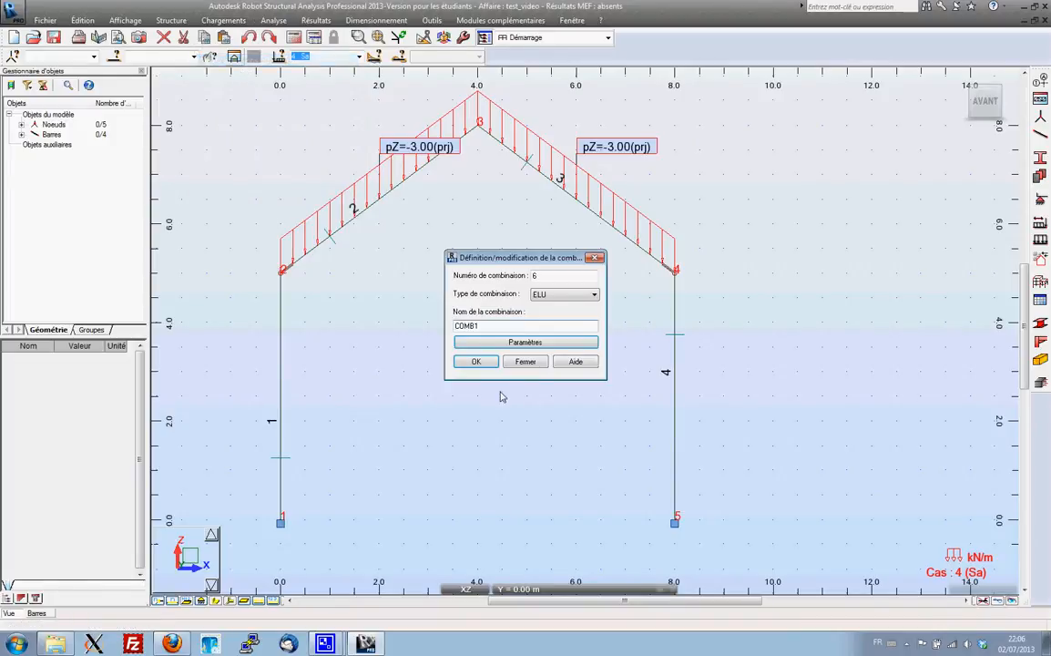
click(559, 296)
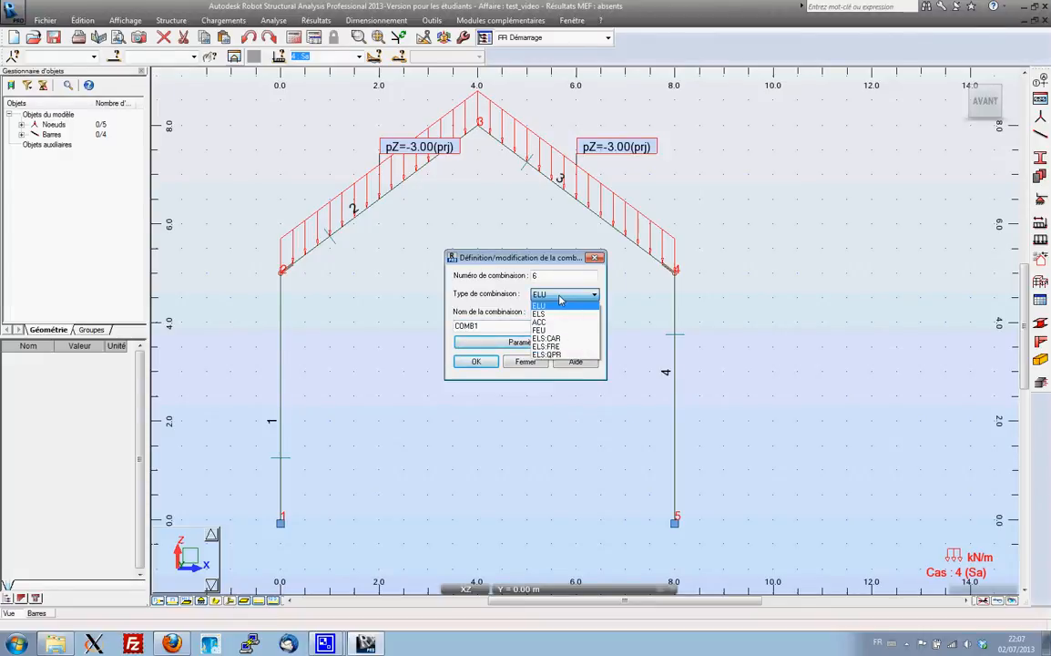
click(559, 297)
key(Tab)
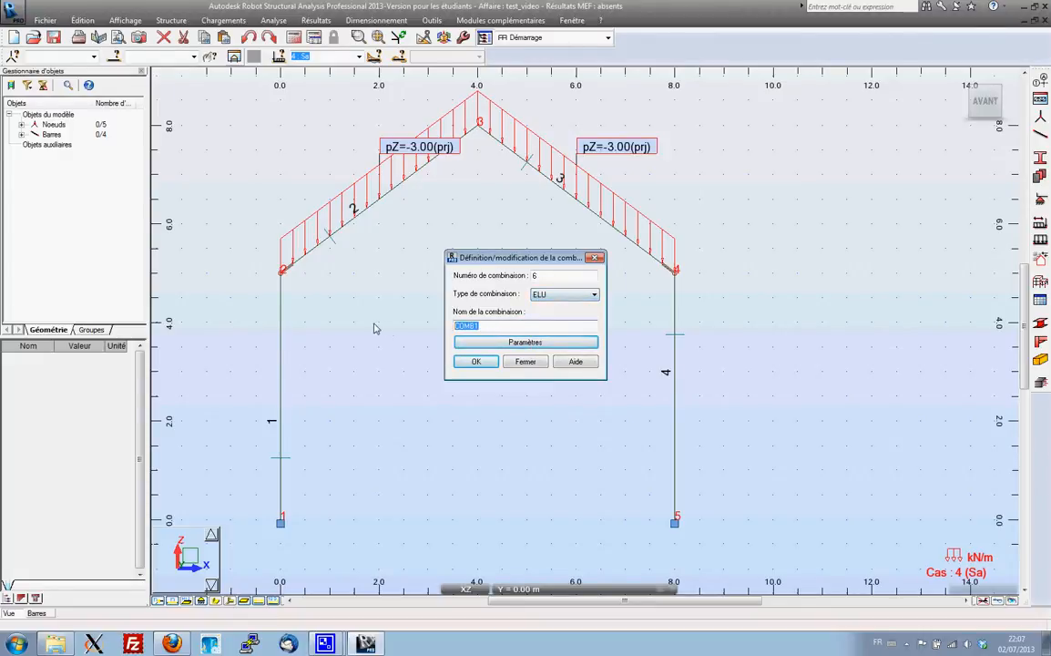
text(ELU_1)
click(476, 363)
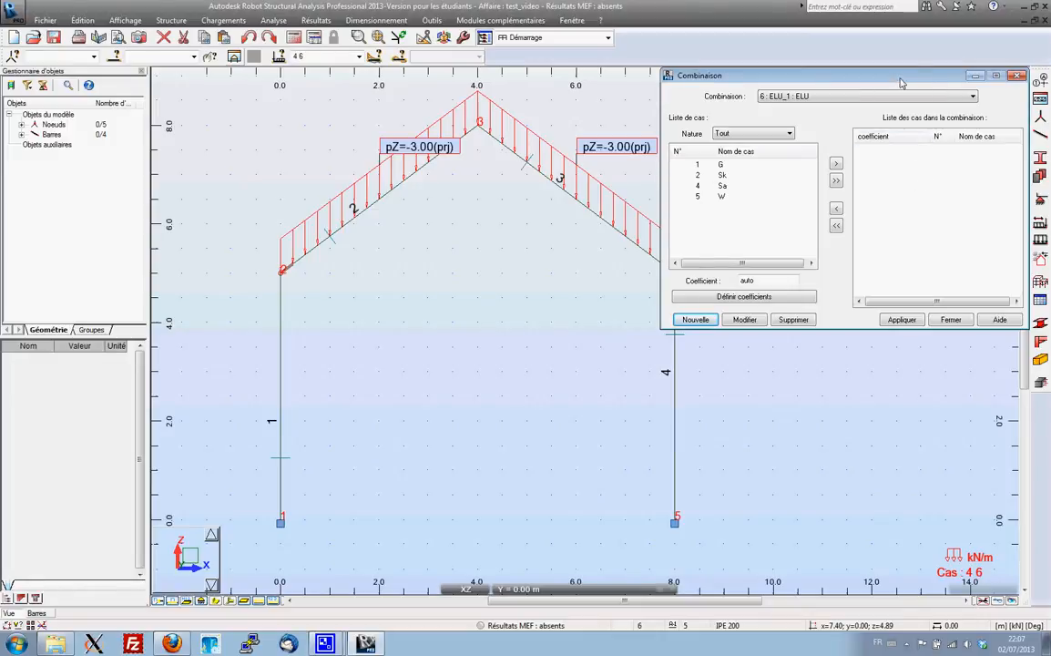
Add load cases G and Sk with automatic coefficients to combination ELU_1 and apply it
drag(895, 79, 880, 77)
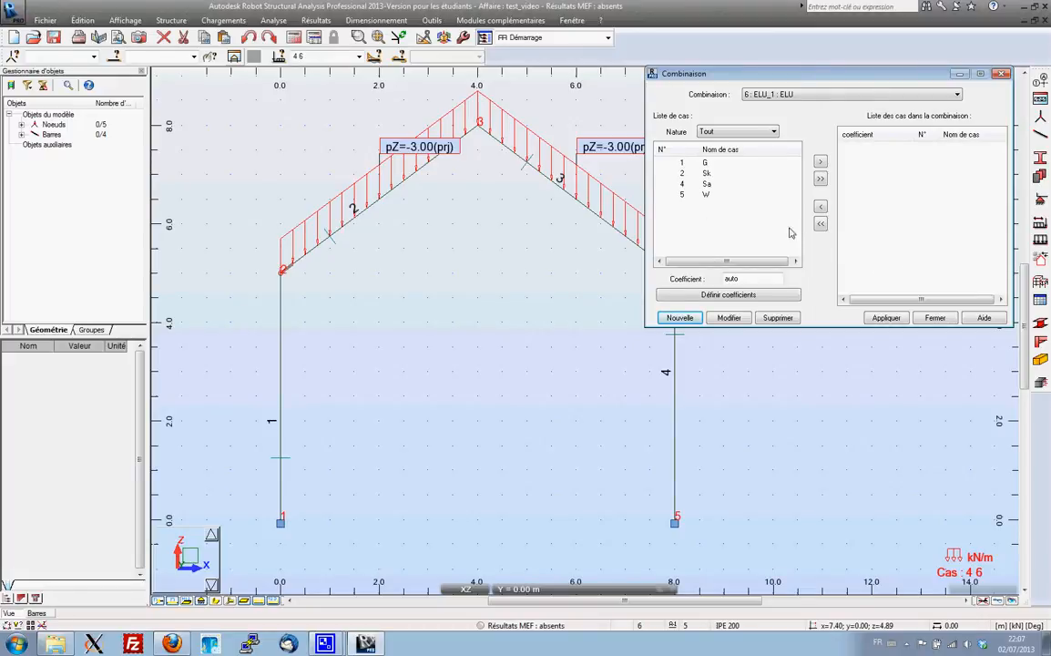
click(681, 162)
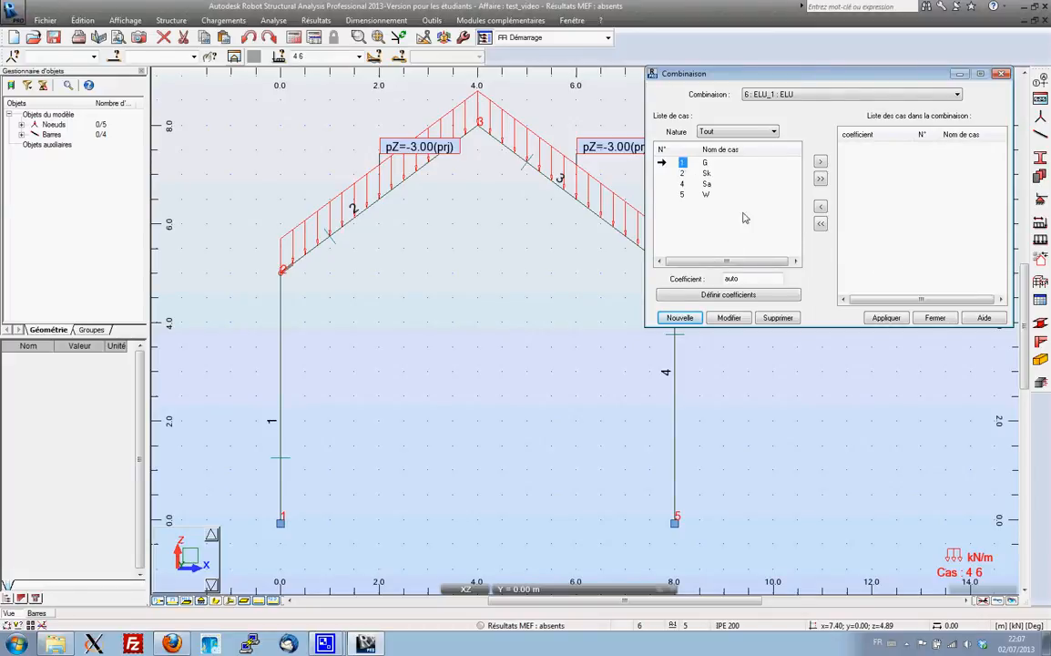
click(819, 162)
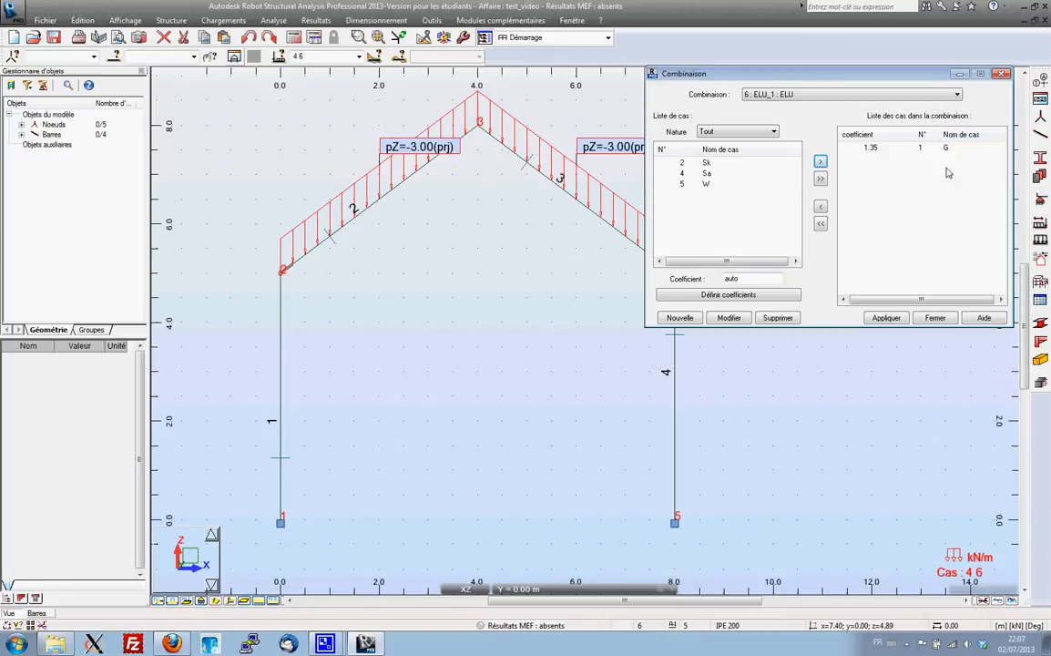
click(705, 162)
click(820, 163)
click(884, 318)
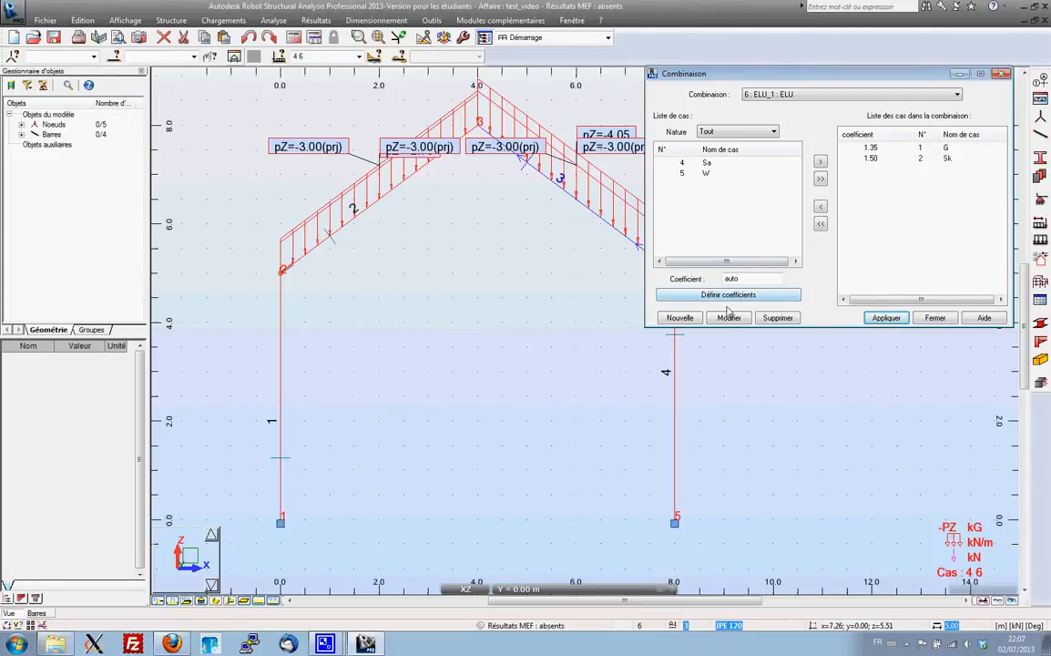
Create a new ELU combination named ELU_2 and add load cases G and Sk to it
click(679, 319)
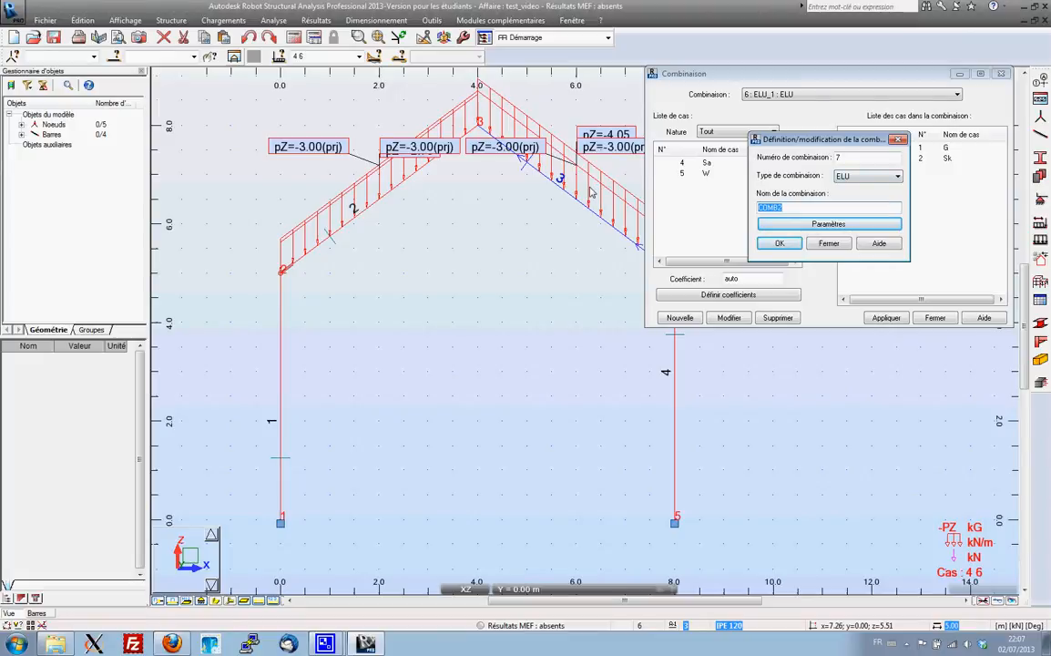
text(ELU_2)
click(775, 243)
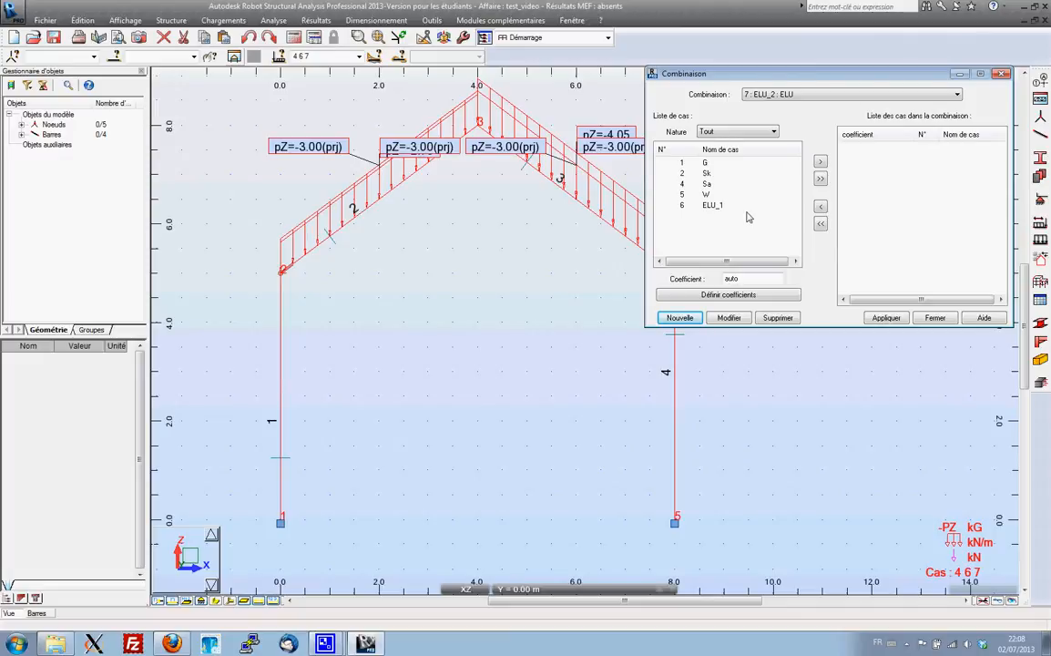
click(681, 162)
click(819, 161)
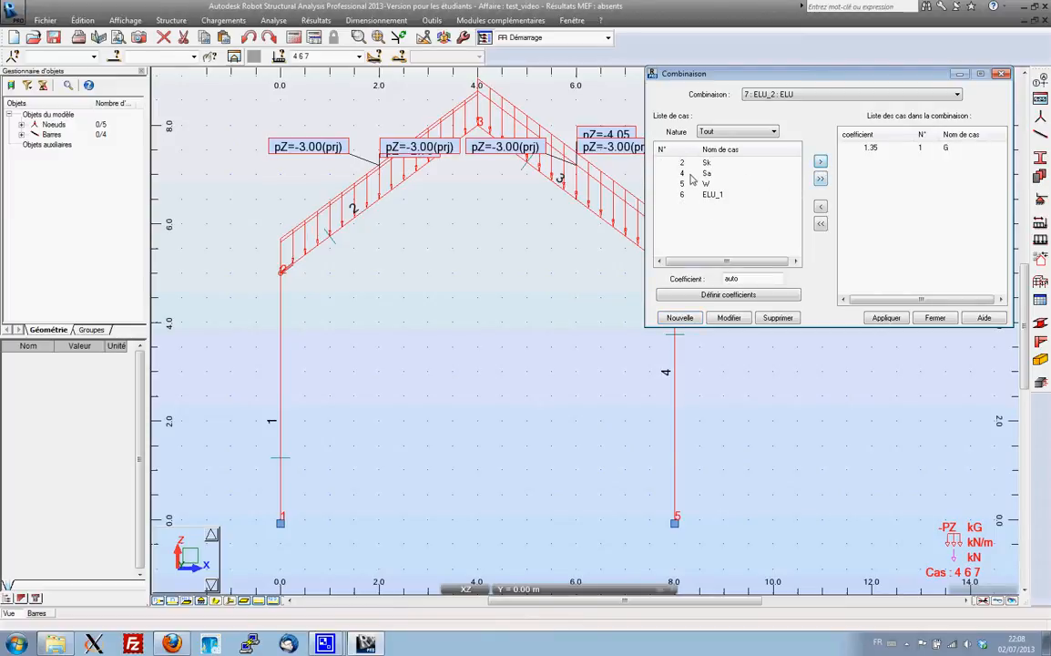
click(683, 163)
click(819, 162)
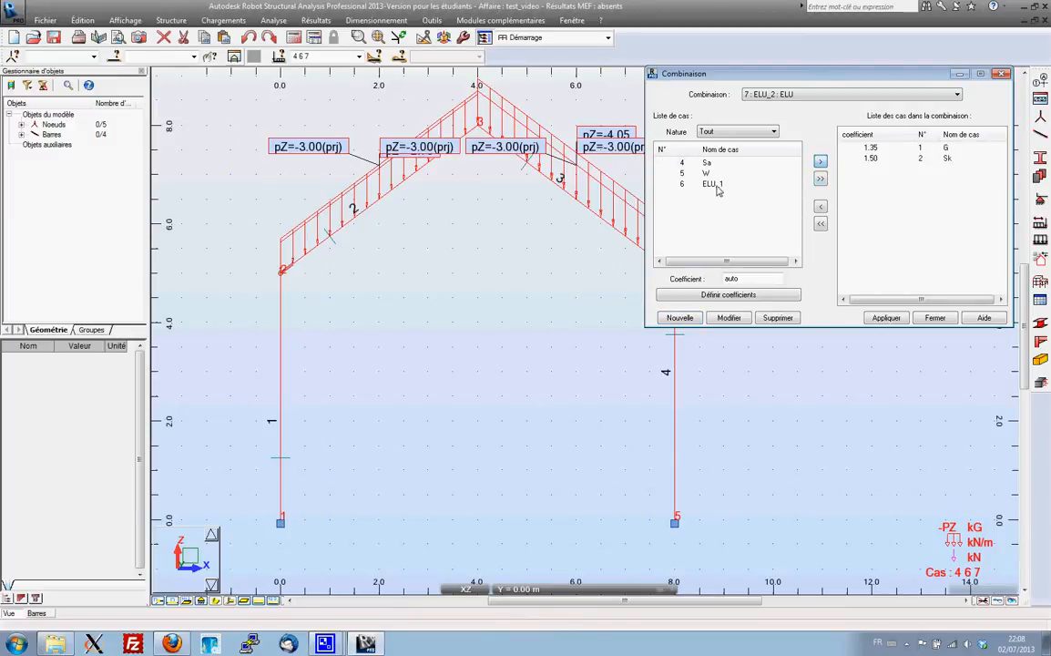
click(681, 173)
click(820, 162)
click(871, 169)
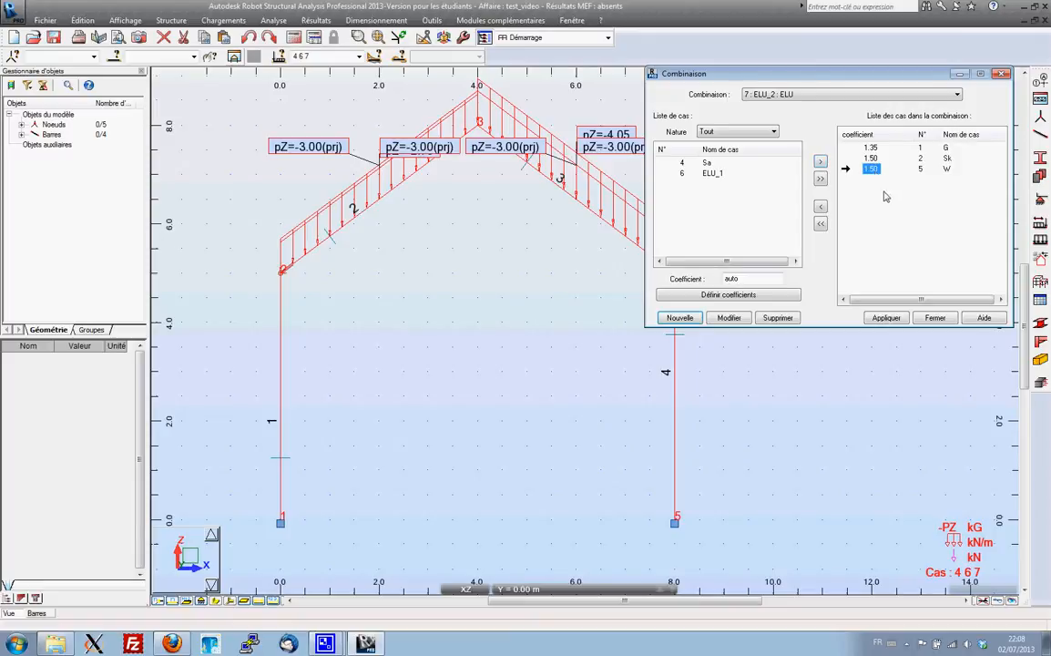
click(820, 209)
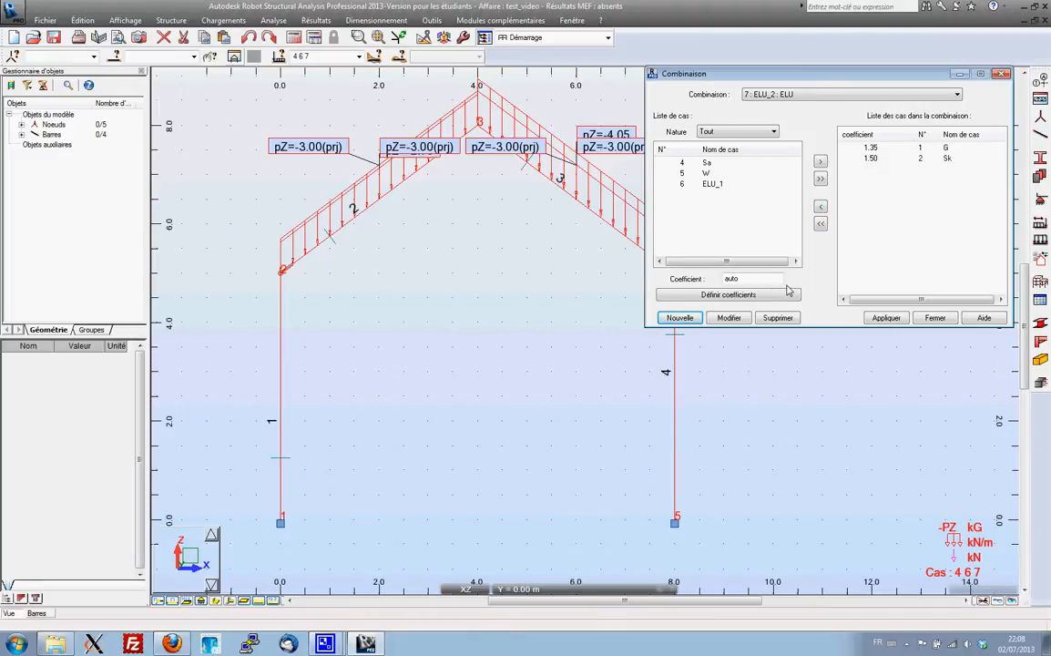
Set the ELU coefficient for wind (vent) to 0.7 and add load case W to combination ELU_2
click(753, 295)
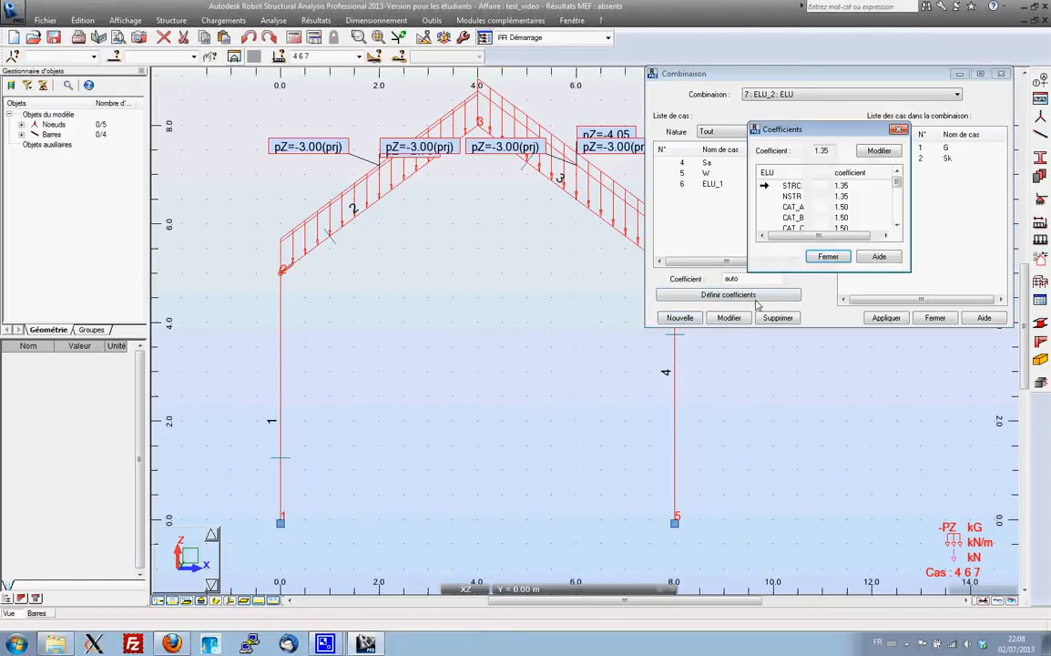
drag(895, 185, 895, 210)
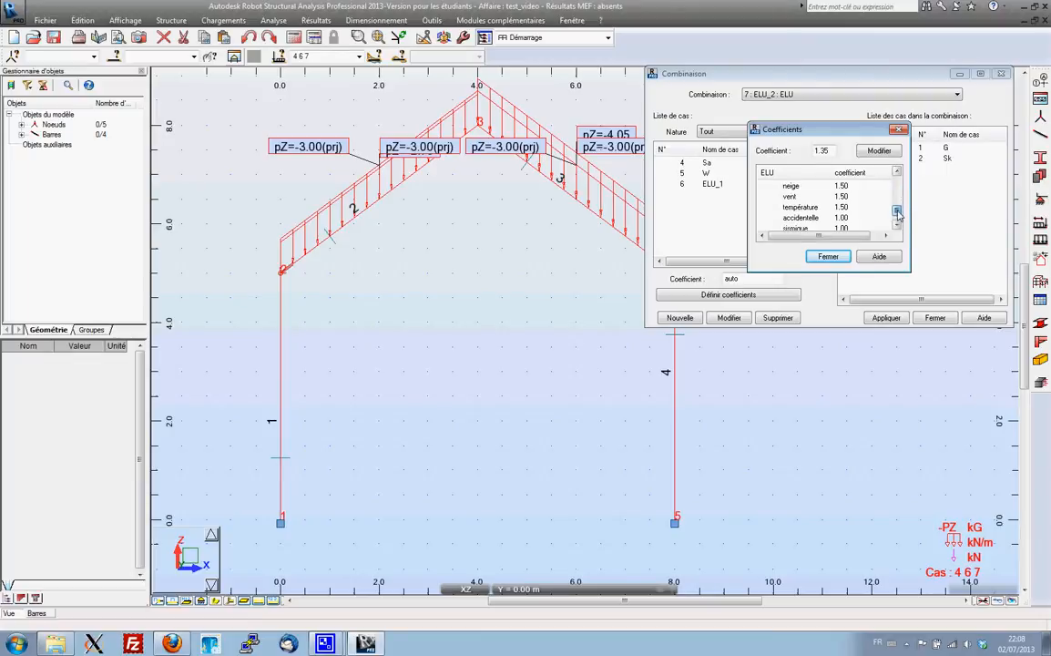
click(789, 197)
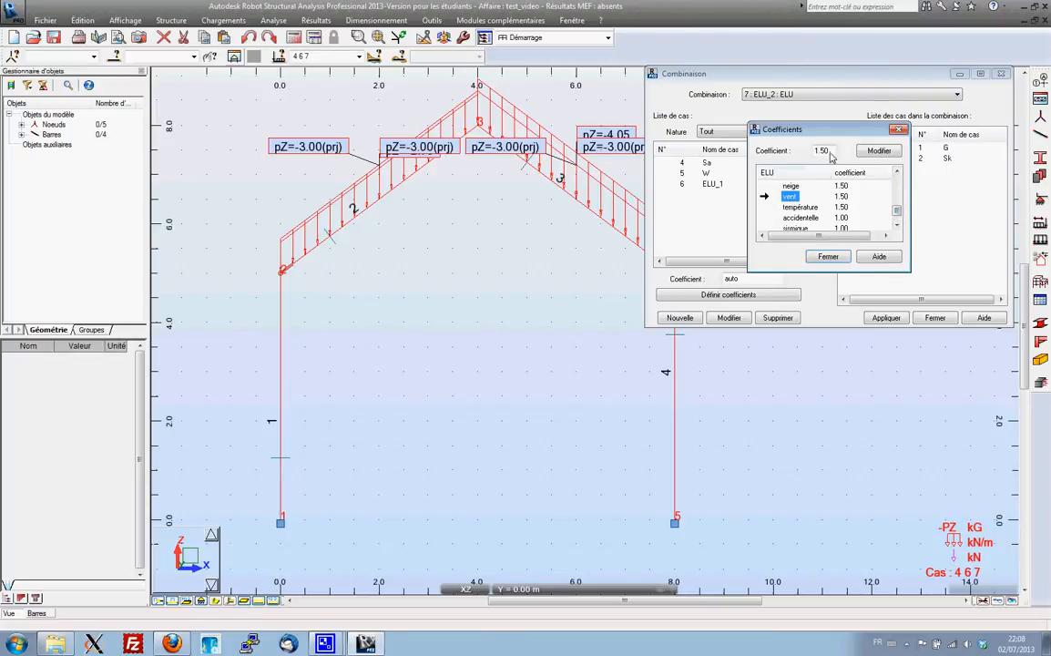
drag(831, 152, 773, 159)
key(BackSpace)
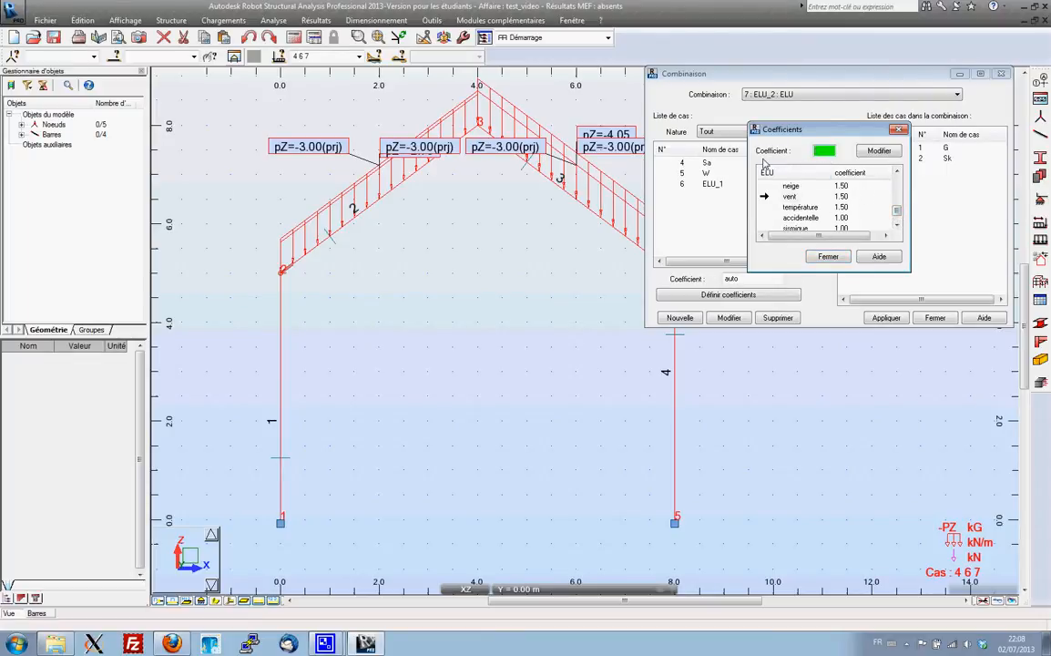
text(1)
click(876, 150)
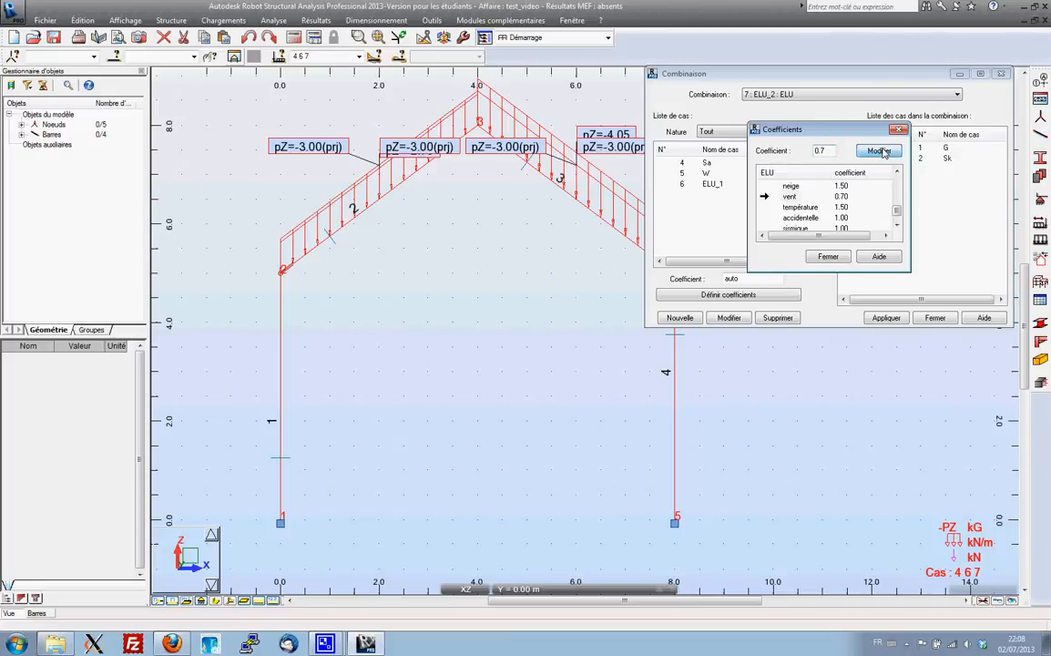
click(827, 256)
click(685, 172)
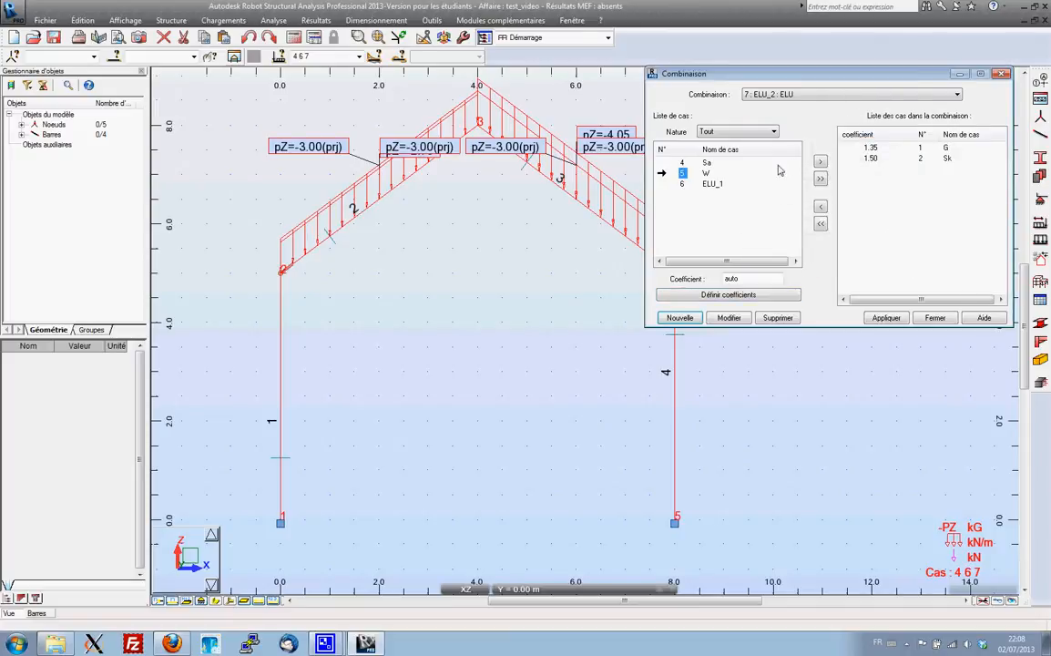
click(820, 162)
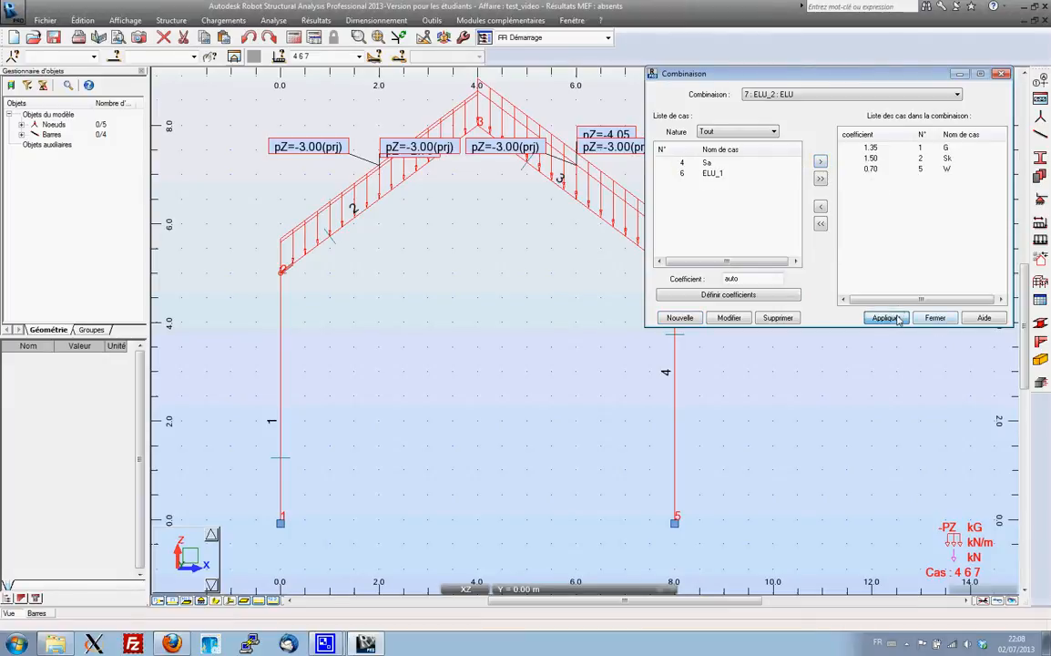
Create a new ELU combination named ELU_3 and add load case G to it
click(679, 317)
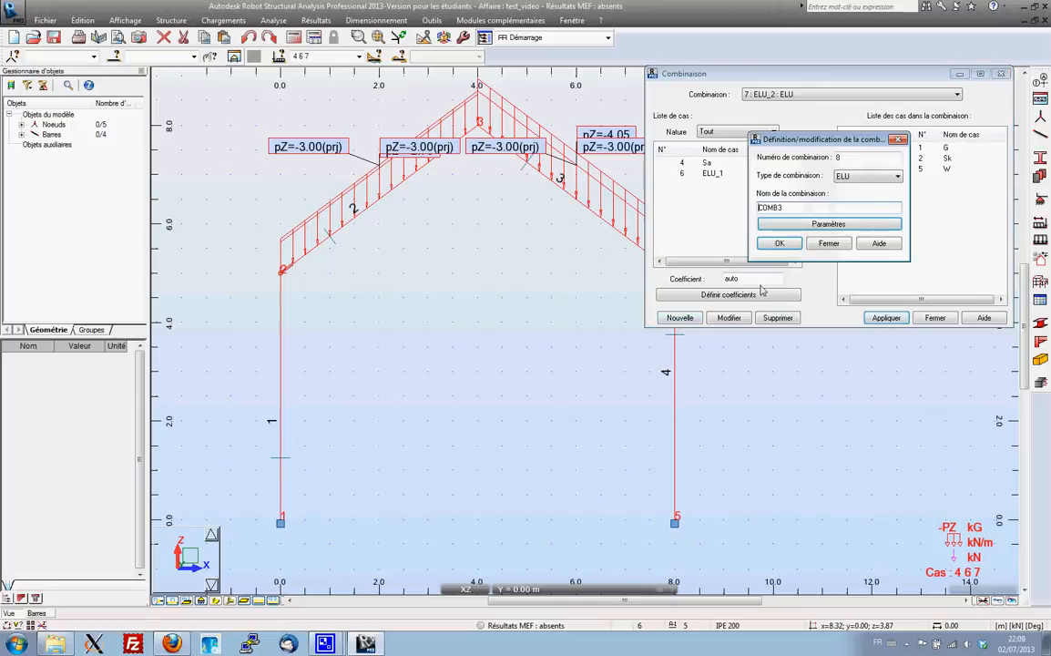
drag(786, 209, 692, 215)
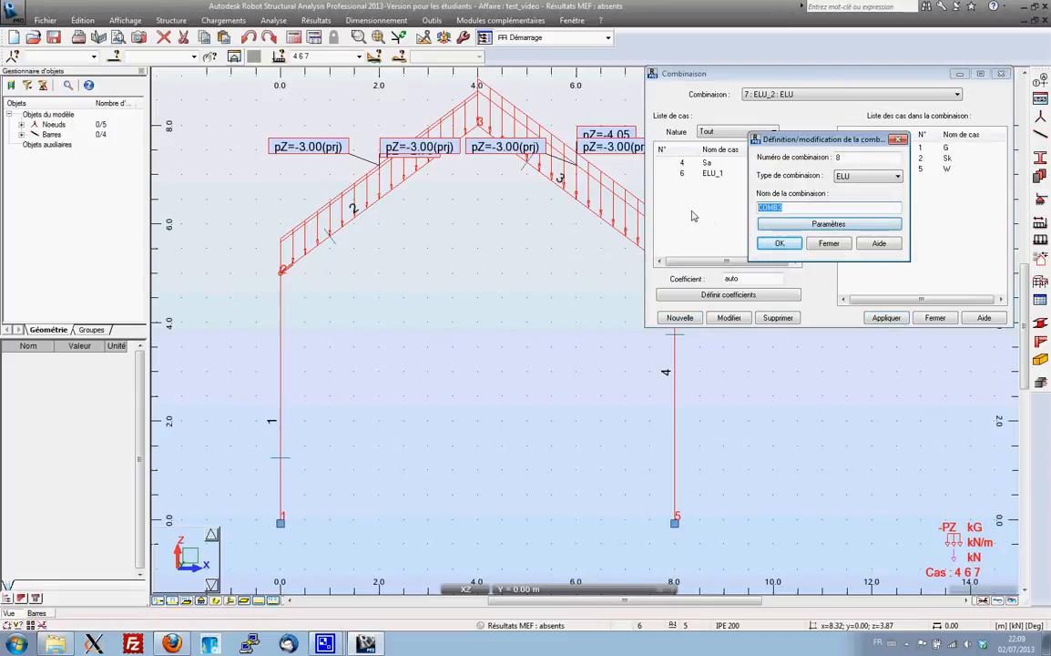
text(ELU_3)
click(778, 243)
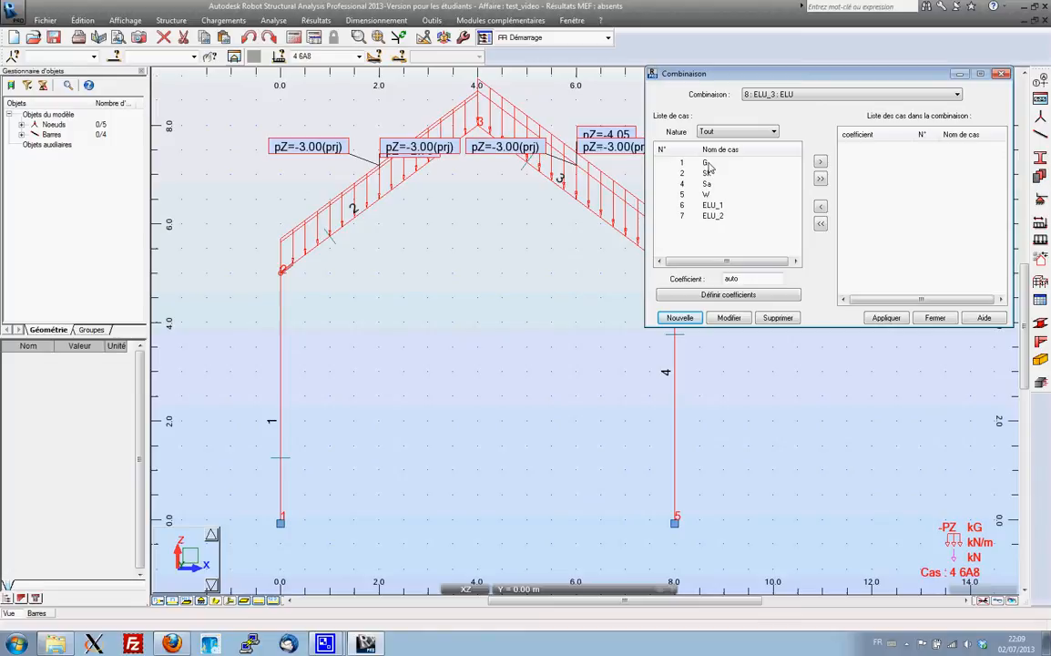
click(681, 164)
click(820, 164)
click(705, 183)
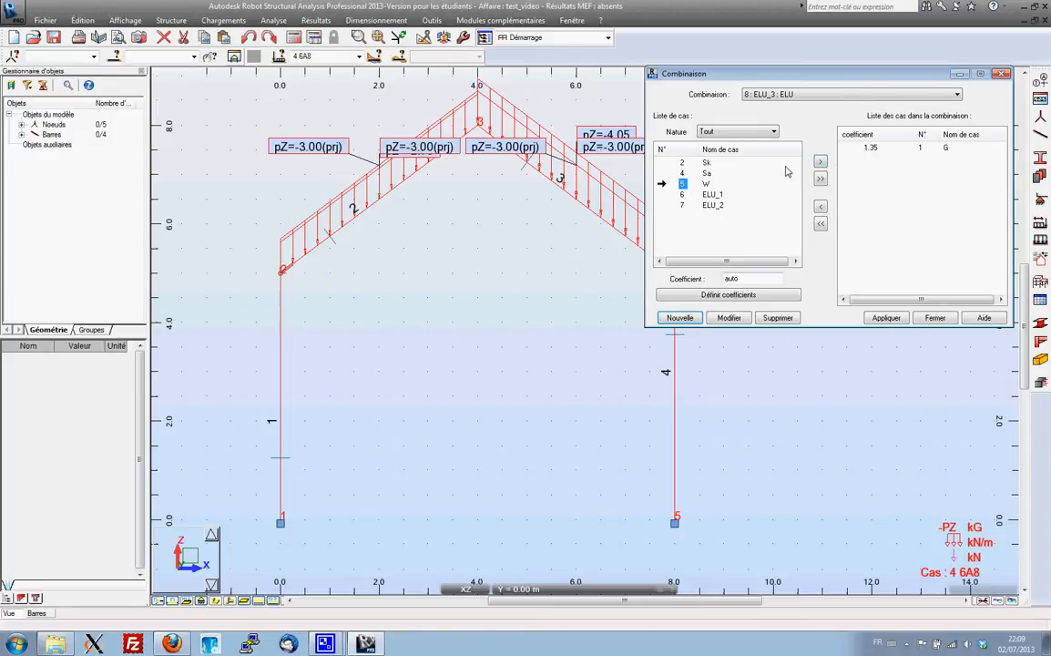
click(820, 162)
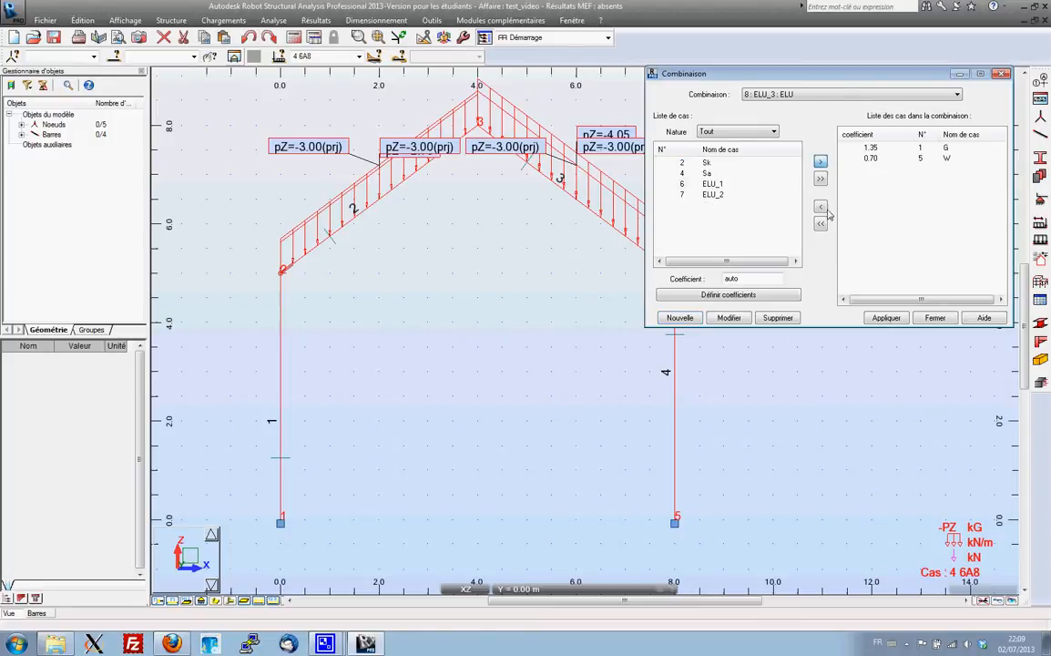
click(869, 158)
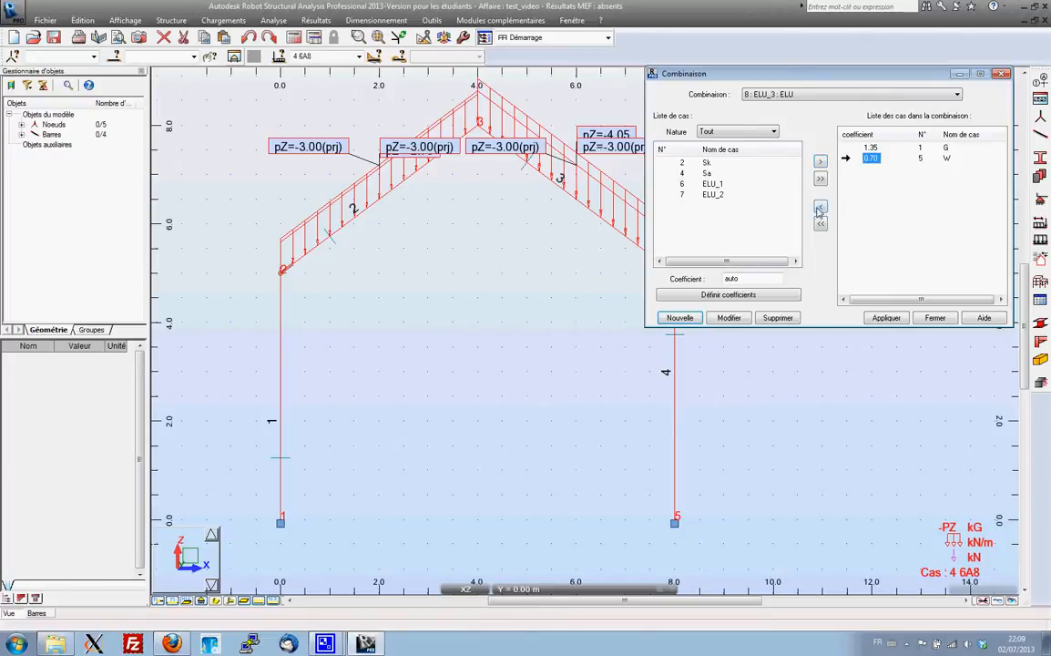
click(820, 206)
Set the ELU coefficient for wind (vent) to 1.5
click(754, 295)
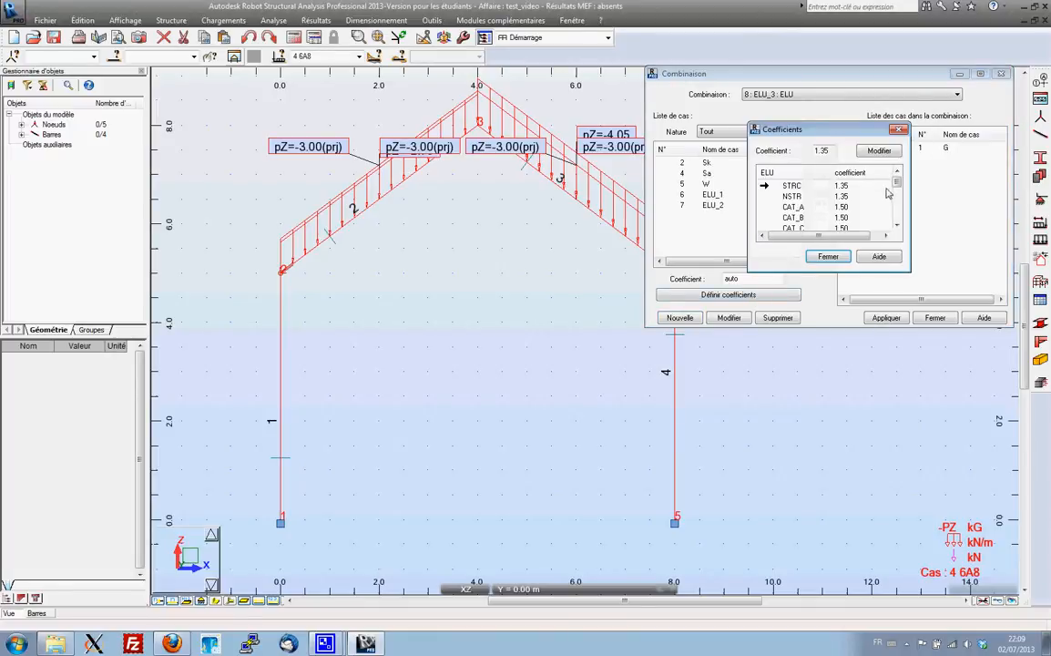
drag(896, 179, 897, 208)
click(791, 219)
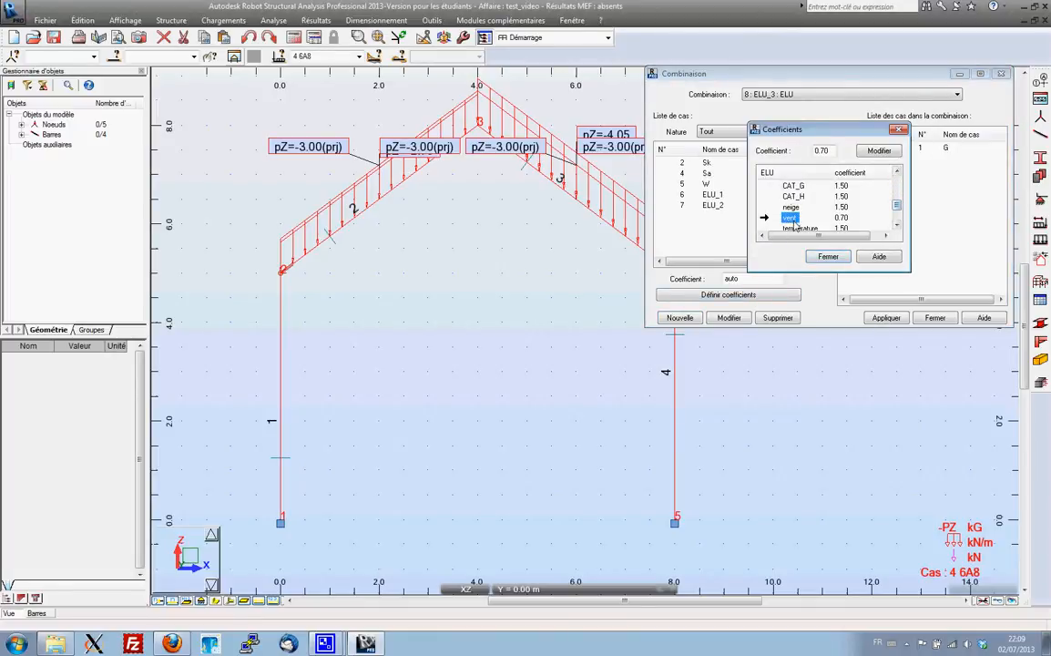
drag(828, 152, 813, 153)
text(1)
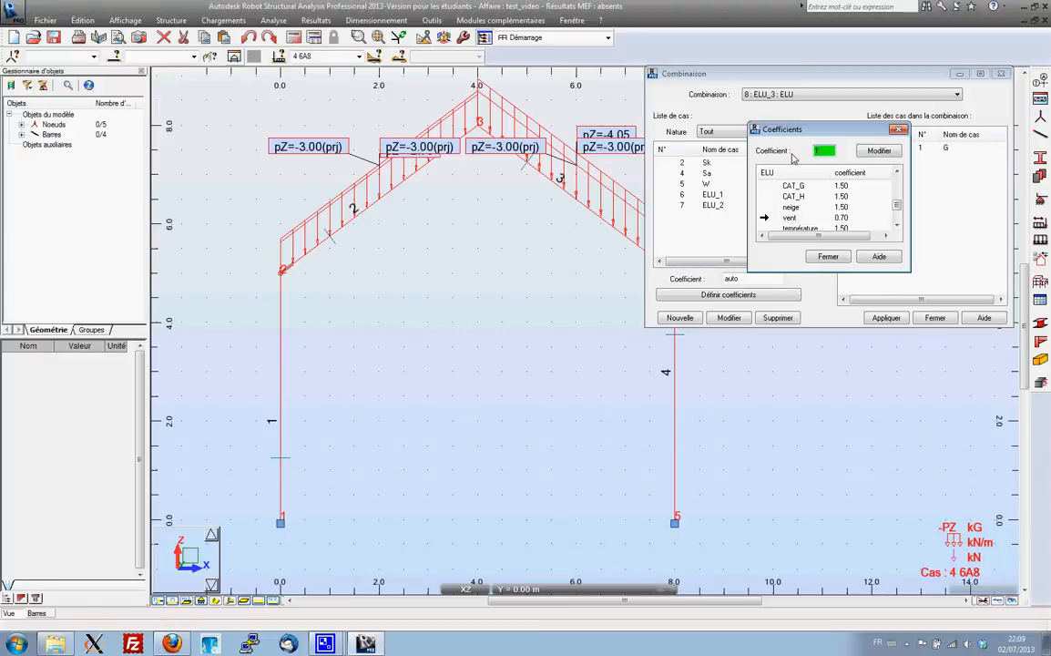
text(.5)
click(875, 154)
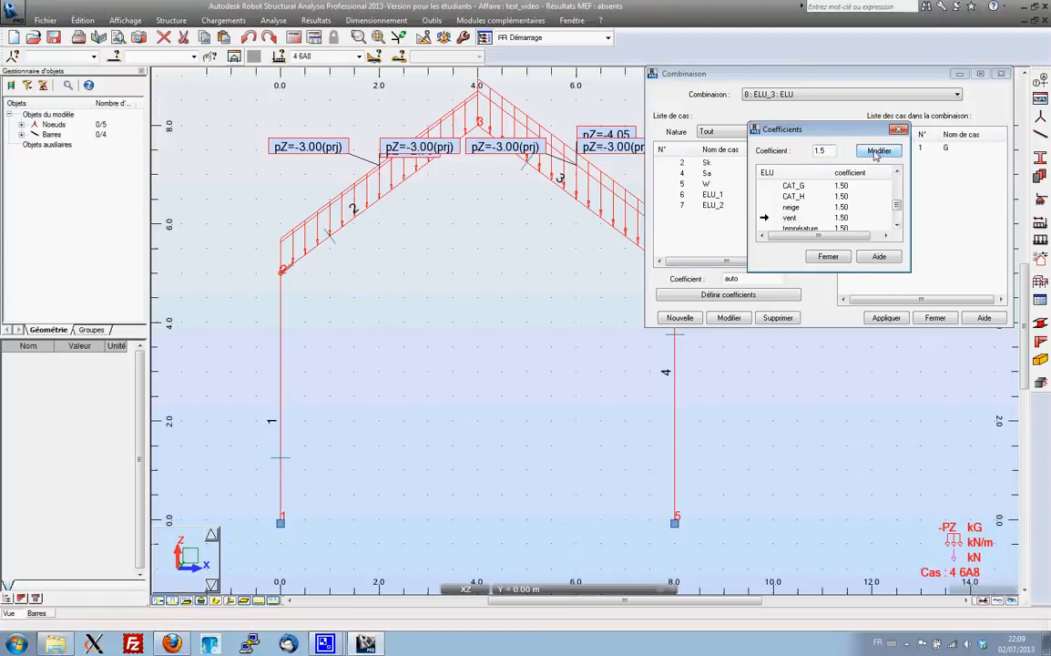
Change the ELU coefficient for snow (neige) and add load case W to combination ELU_3
click(791, 208)
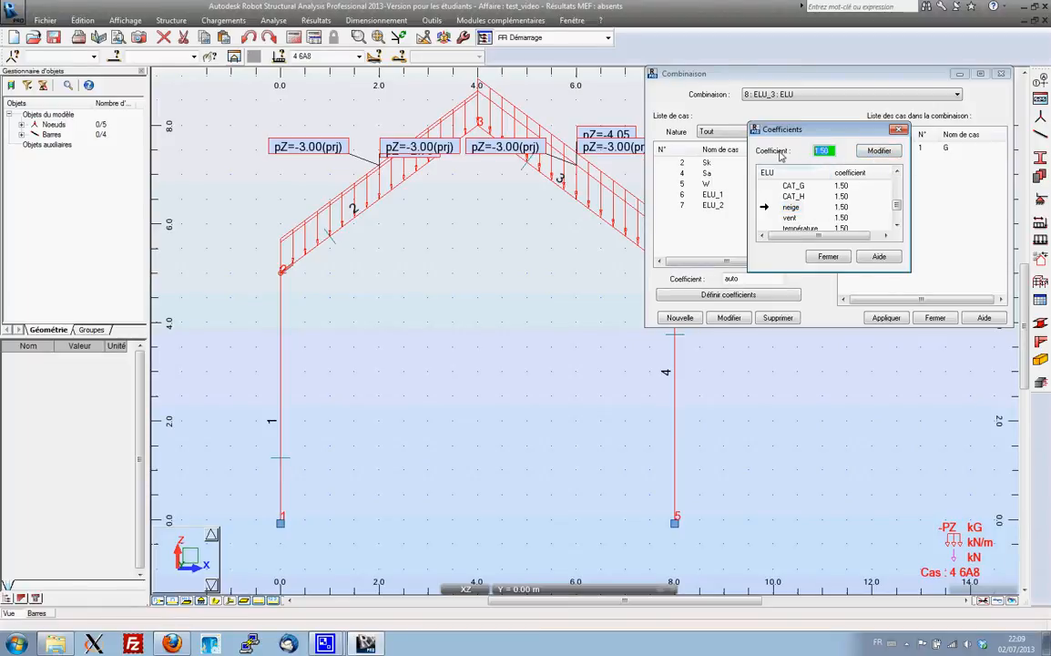
drag(831, 151, 779, 157)
text(0)
click(880, 151)
click(828, 256)
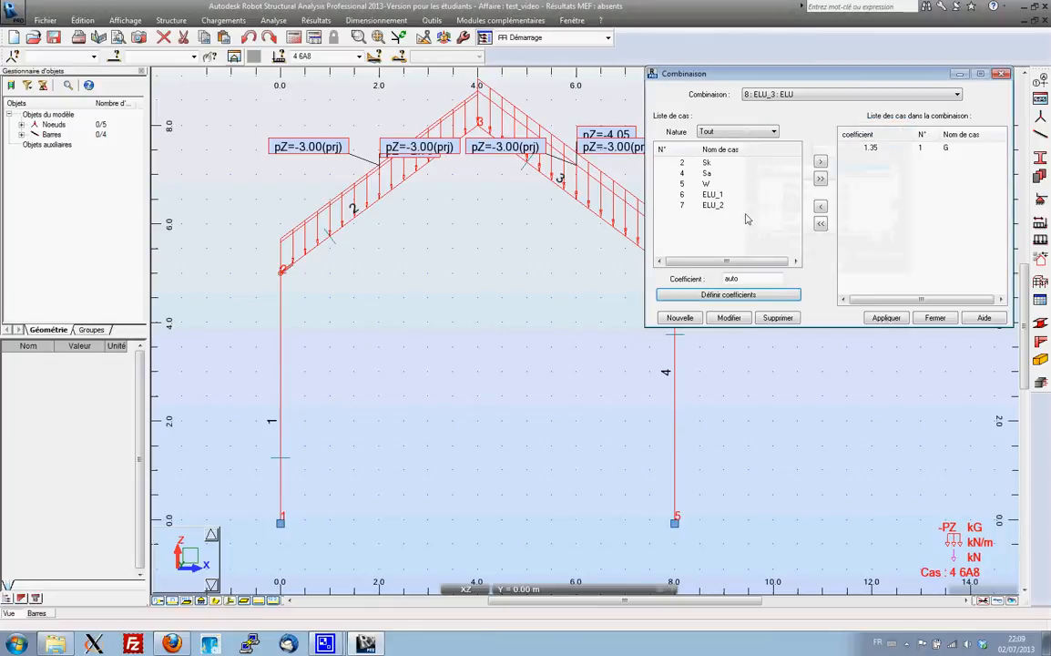
click(819, 161)
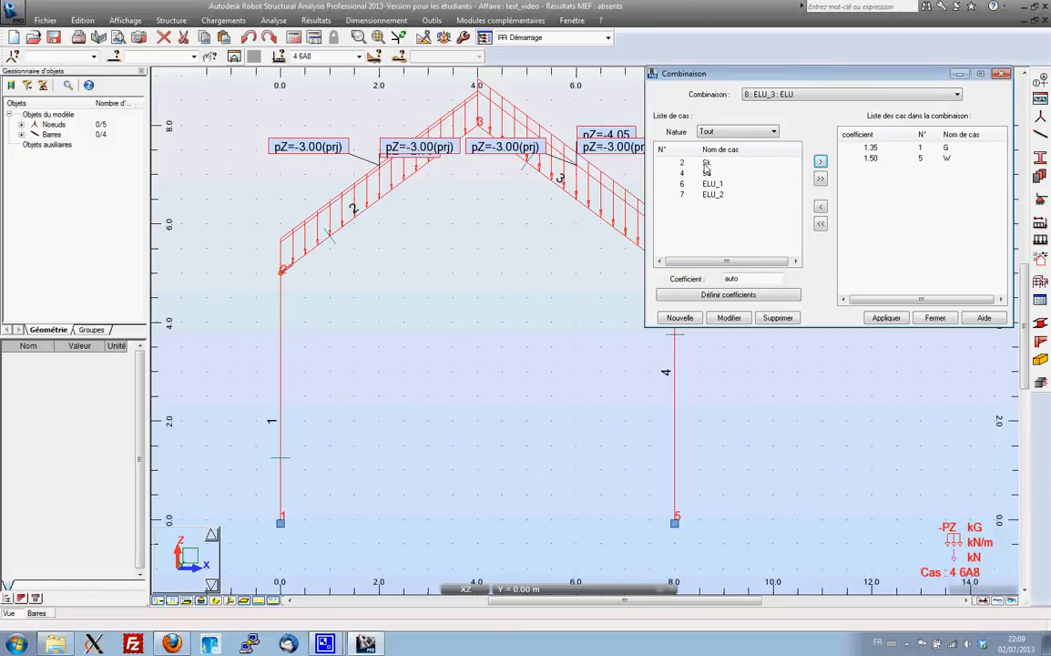
Add snow load case Sk to combination ELU_3 and apply the combination
click(681, 164)
click(819, 163)
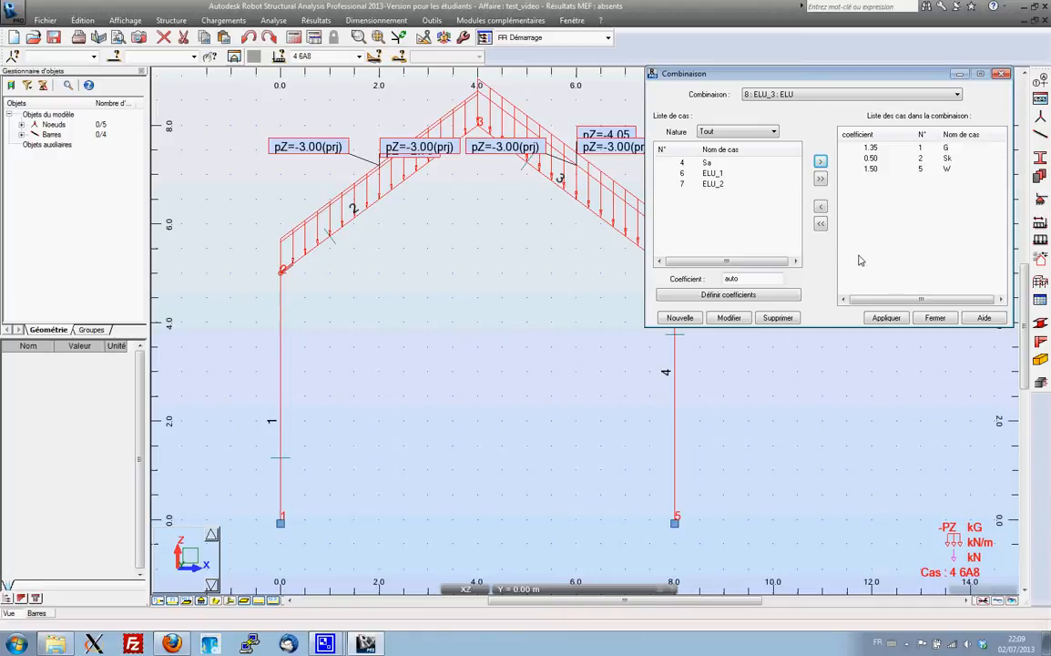
click(886, 318)
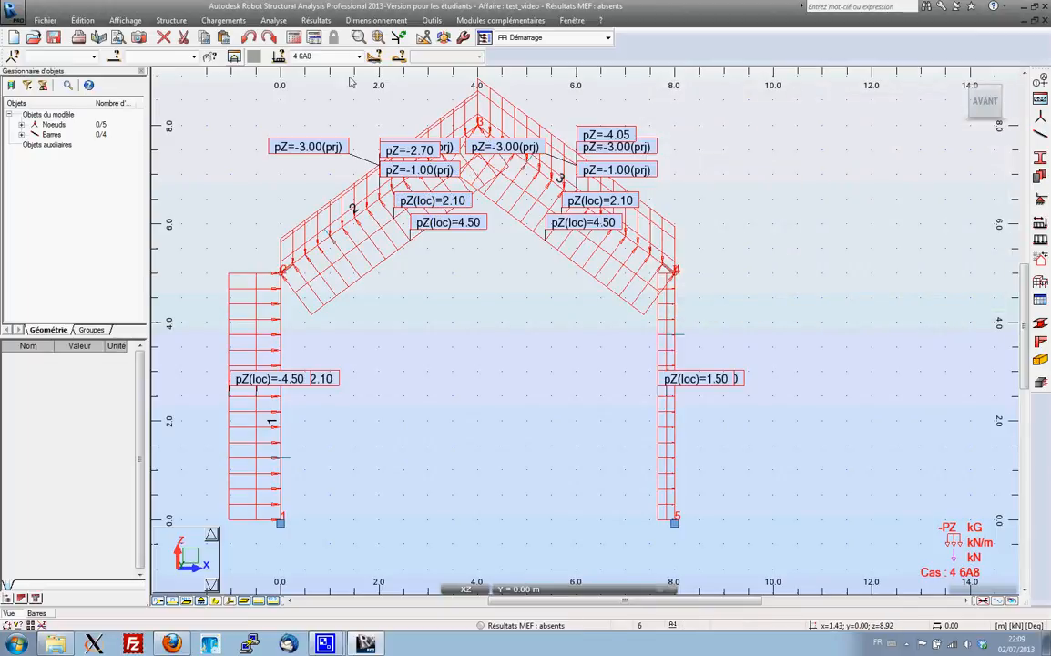
Run the structural calculation and save the project, accepting the educational-version notice
click(295, 39)
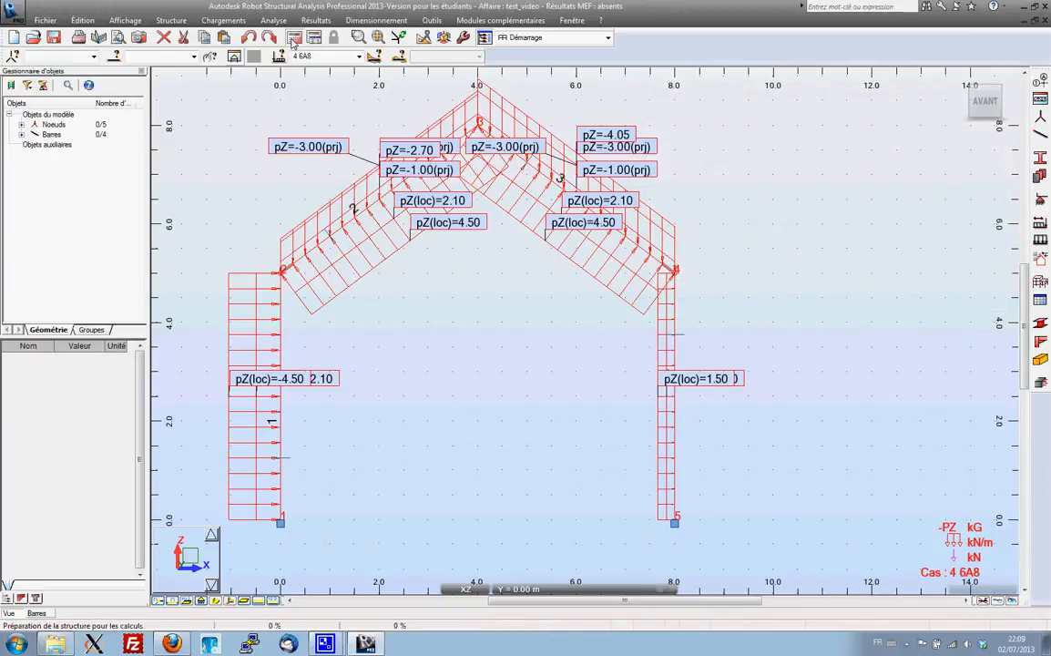
click(54, 37)
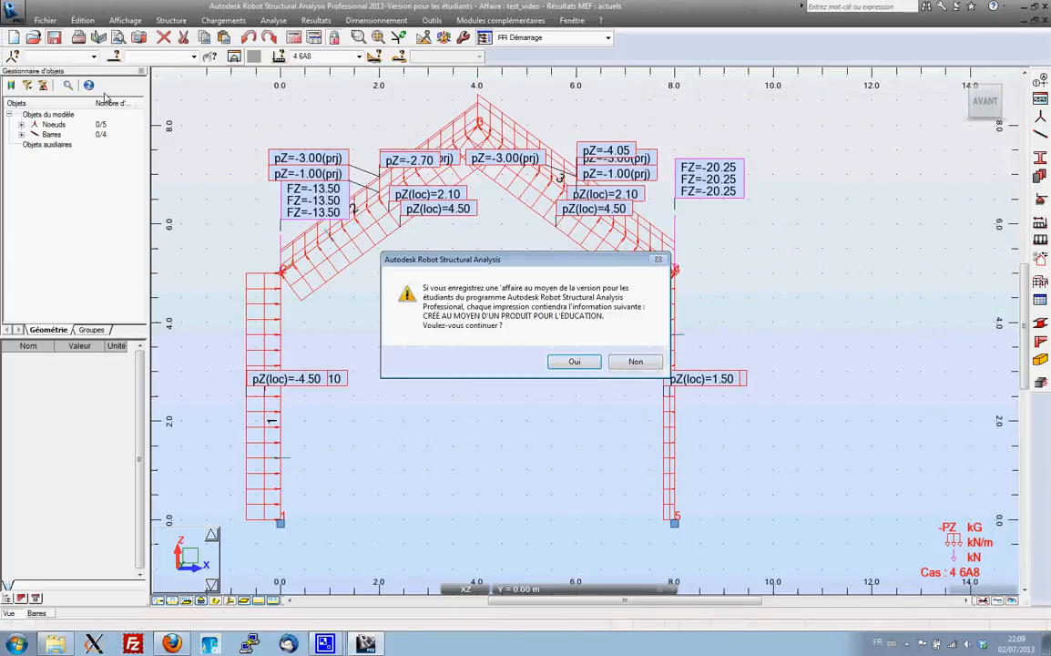
click(574, 362)
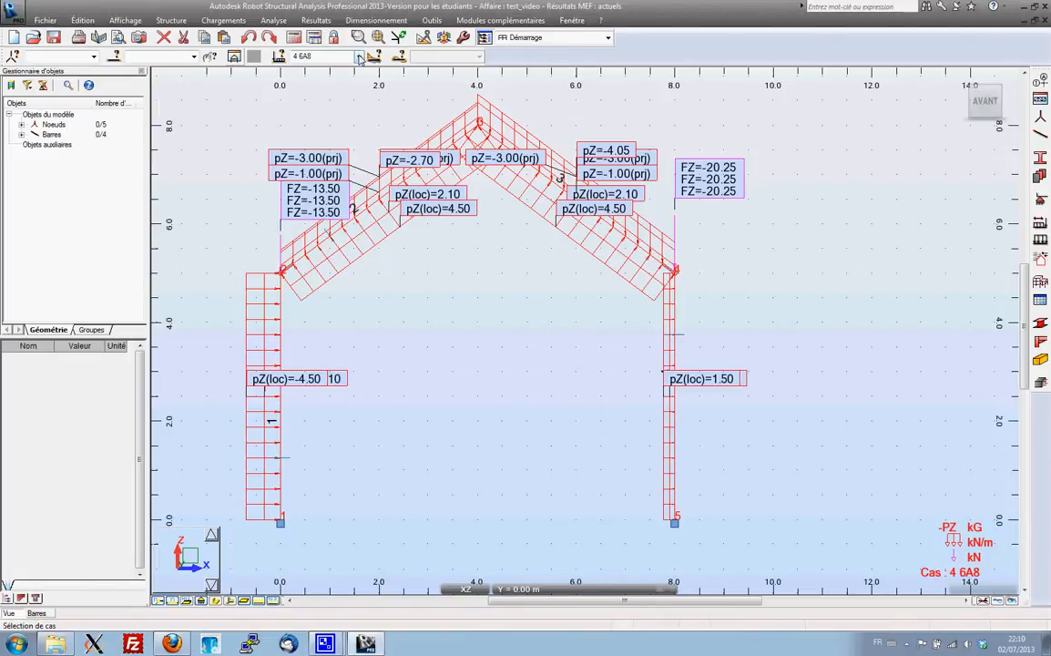
Set the displayed load case to G and hide the load symbols on the frame
middle_drag(461, 301, 494, 312)
scroll(483, 291, up, 2)
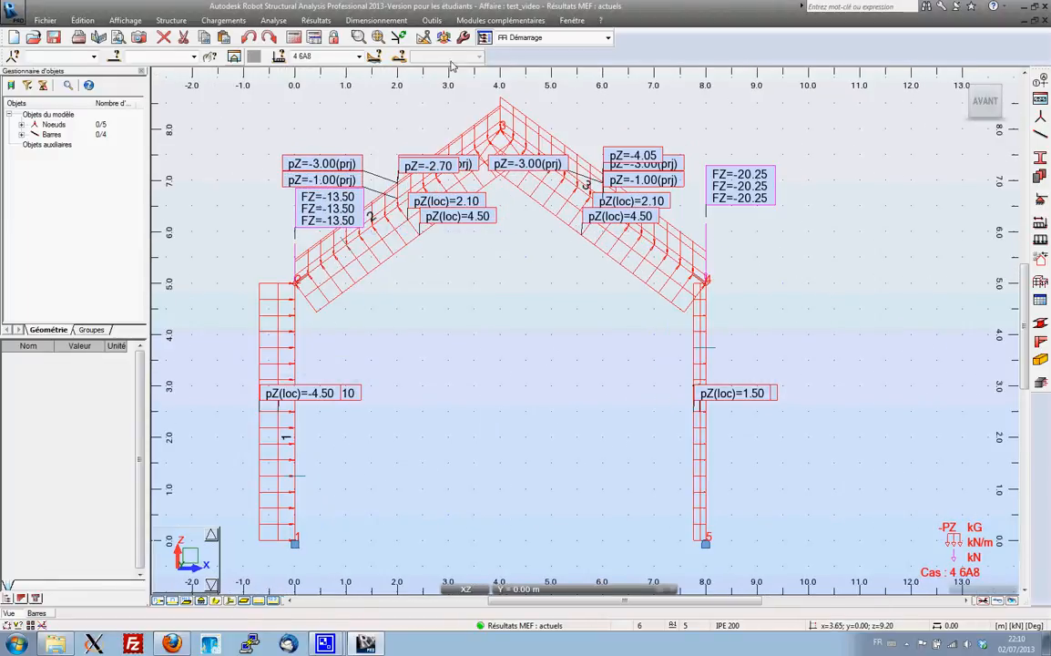
click(358, 57)
click(314, 70)
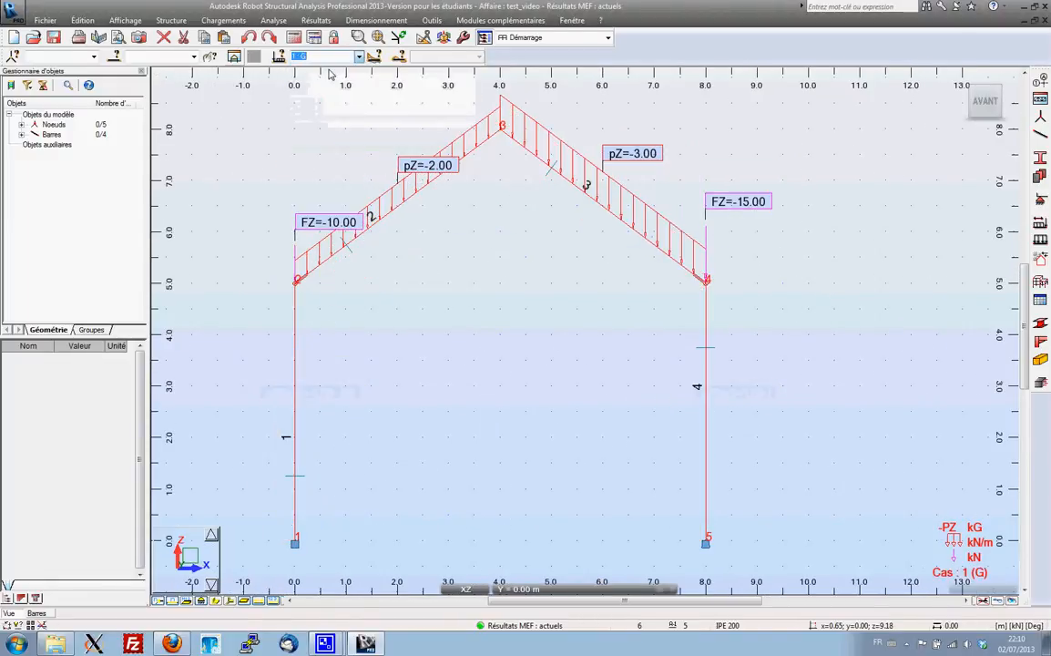
click(271, 601)
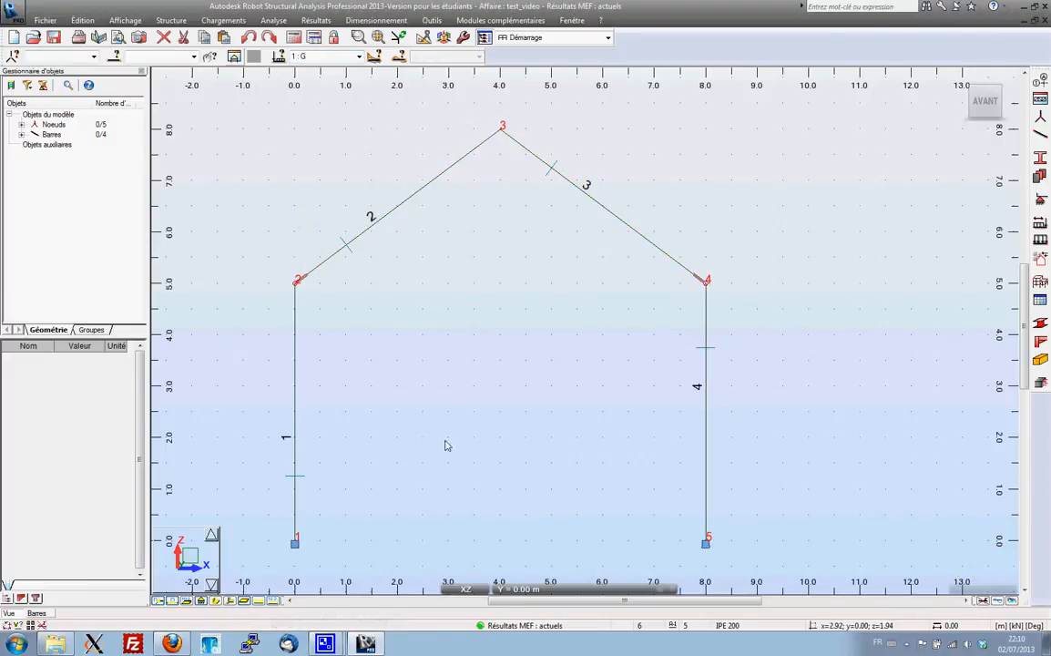
Display the bending moment My diagram on the frame's bars for load case G
middle_drag(548, 362, 467, 355)
scroll(467, 351, down, 2)
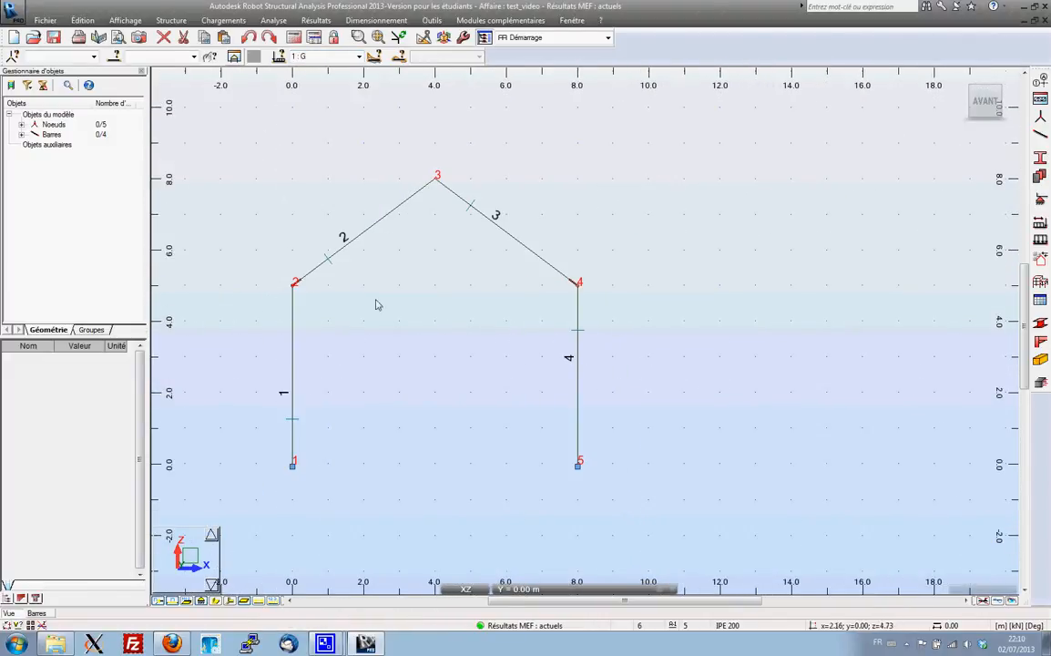
middle_drag(387, 318, 347, 317)
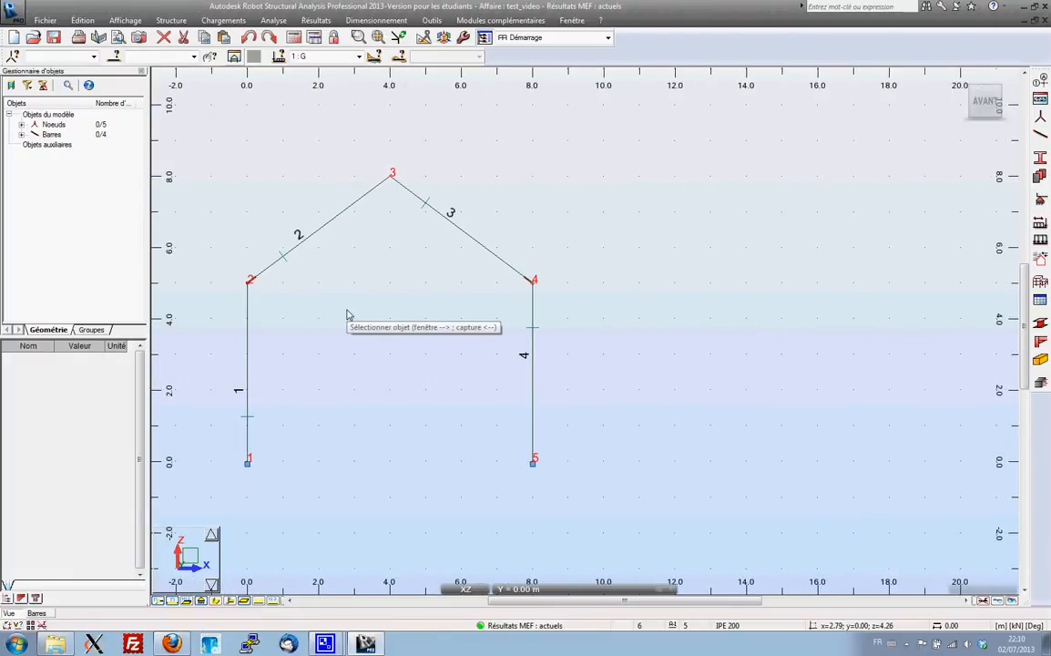
scroll(347, 312, up, 1)
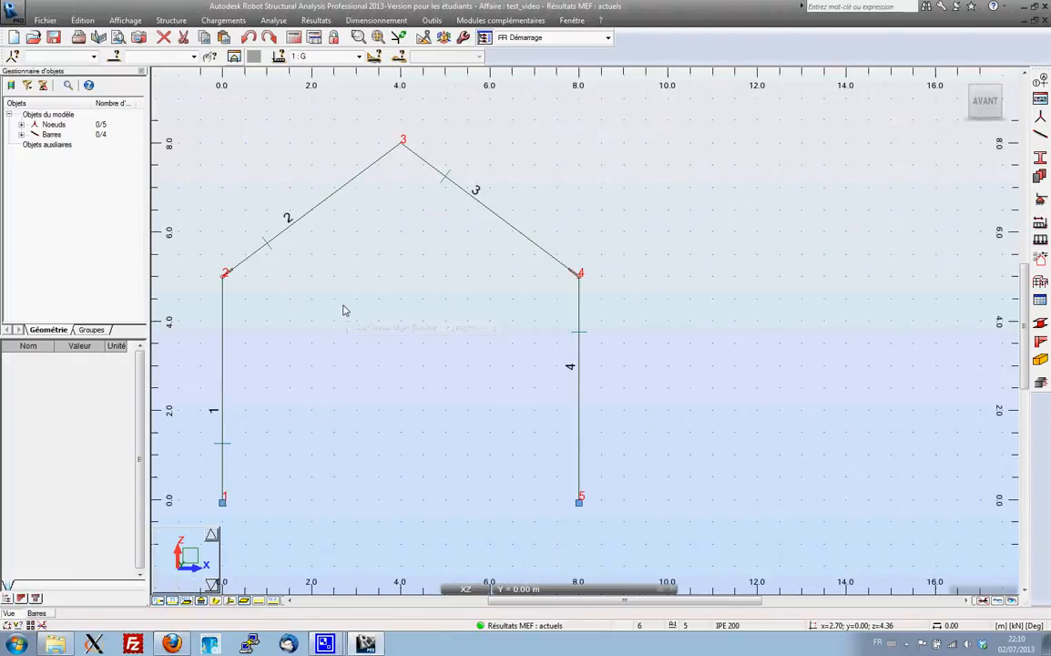
click(320, 20)
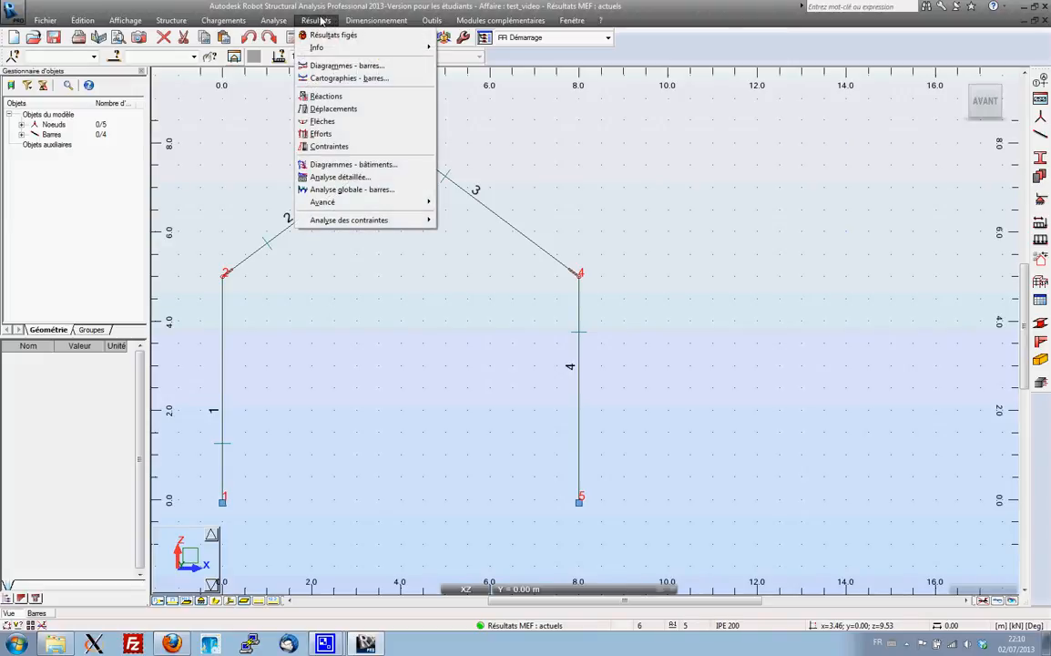
click(347, 66)
click(916, 209)
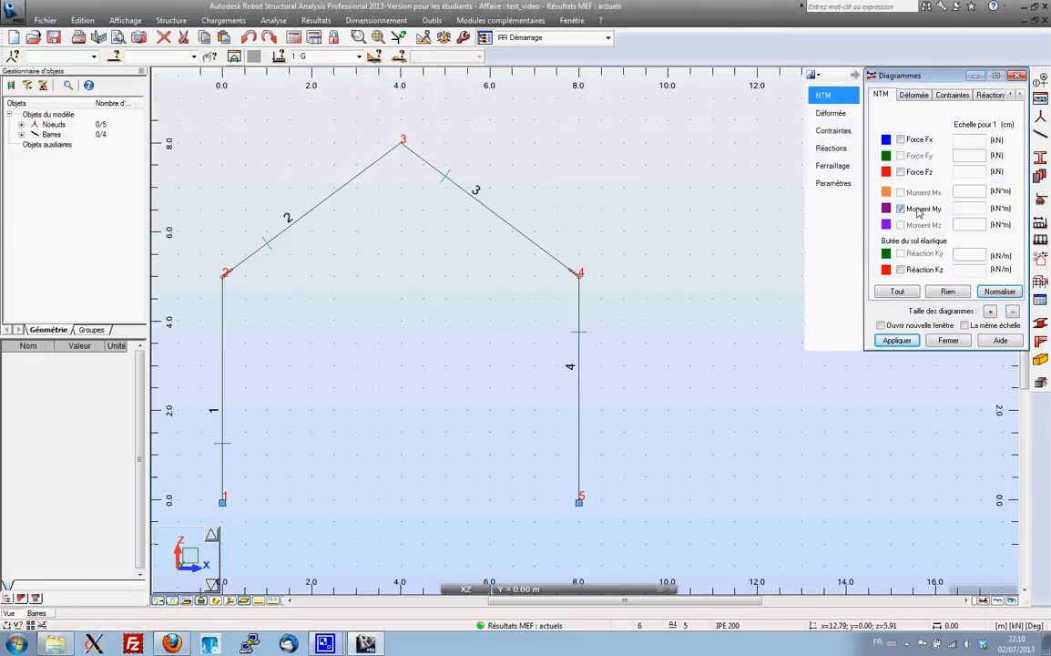
click(896, 340)
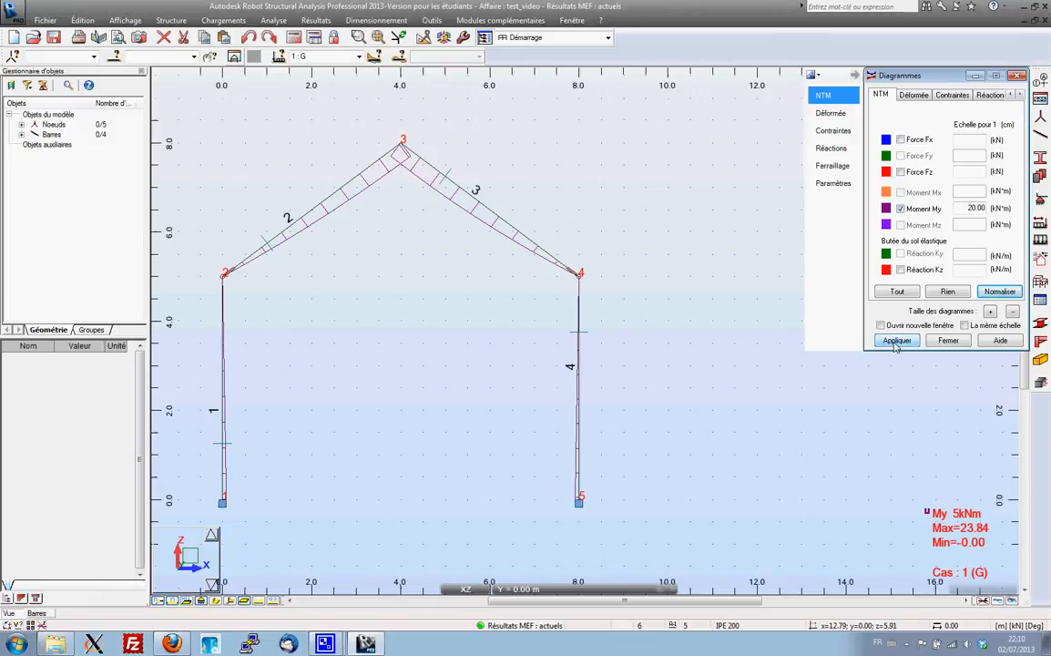
Set the diagram description to labelled values at the local extremes and apply it to the moment diagram
click(1019, 95)
click(1019, 95)
click(1019, 95)
click(959, 95)
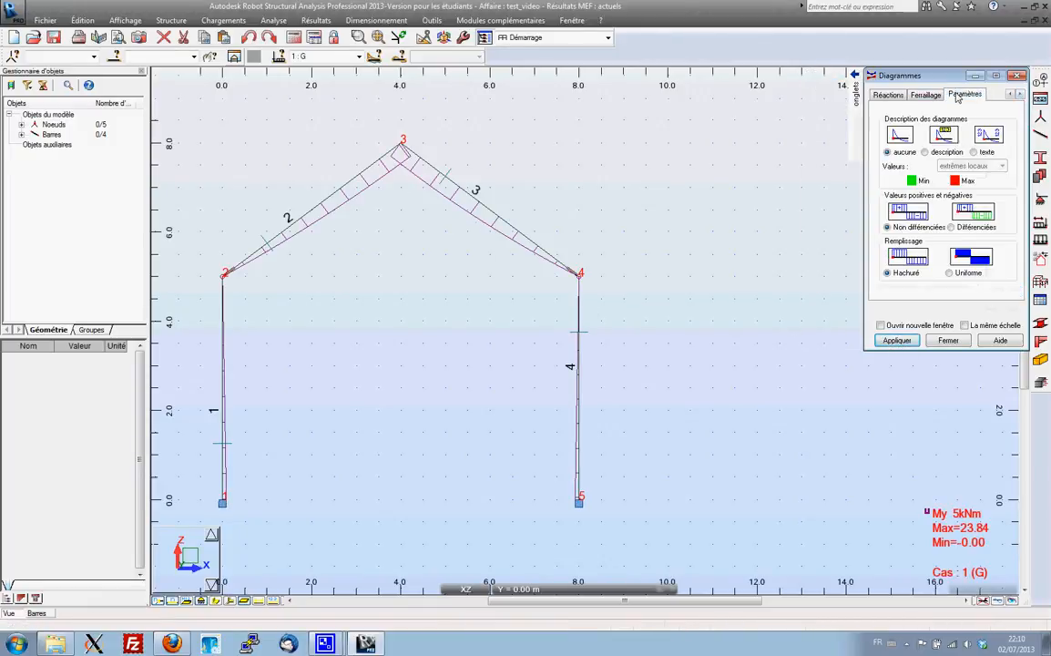
click(925, 151)
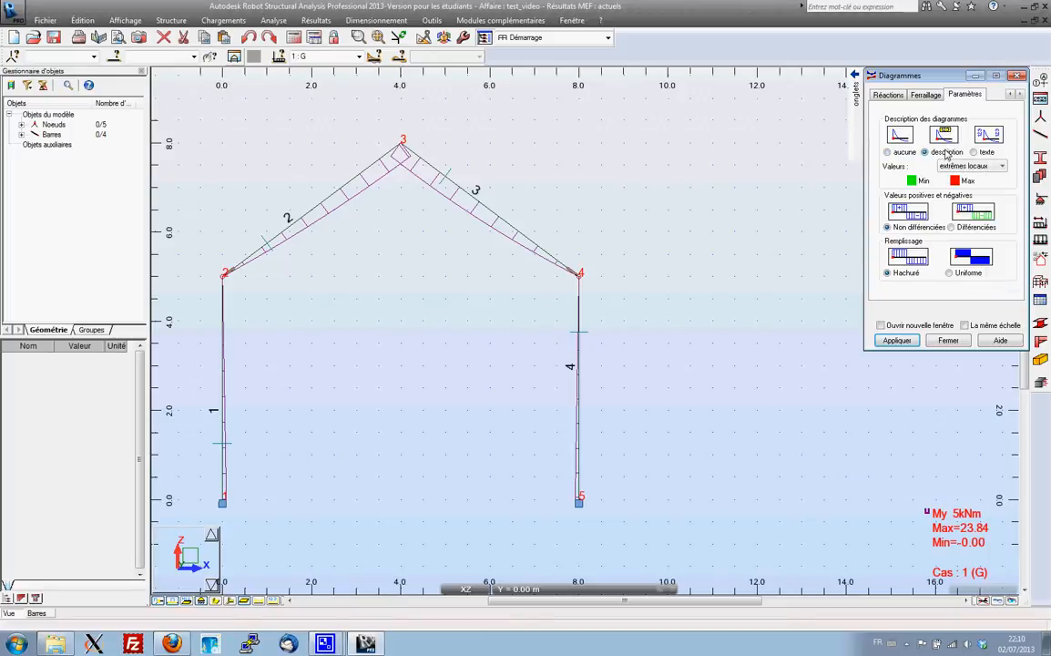
click(896, 341)
Try a larger and then a smaller display size for the My diagram, and normalise its scale
click(1011, 95)
click(1011, 94)
click(1012, 95)
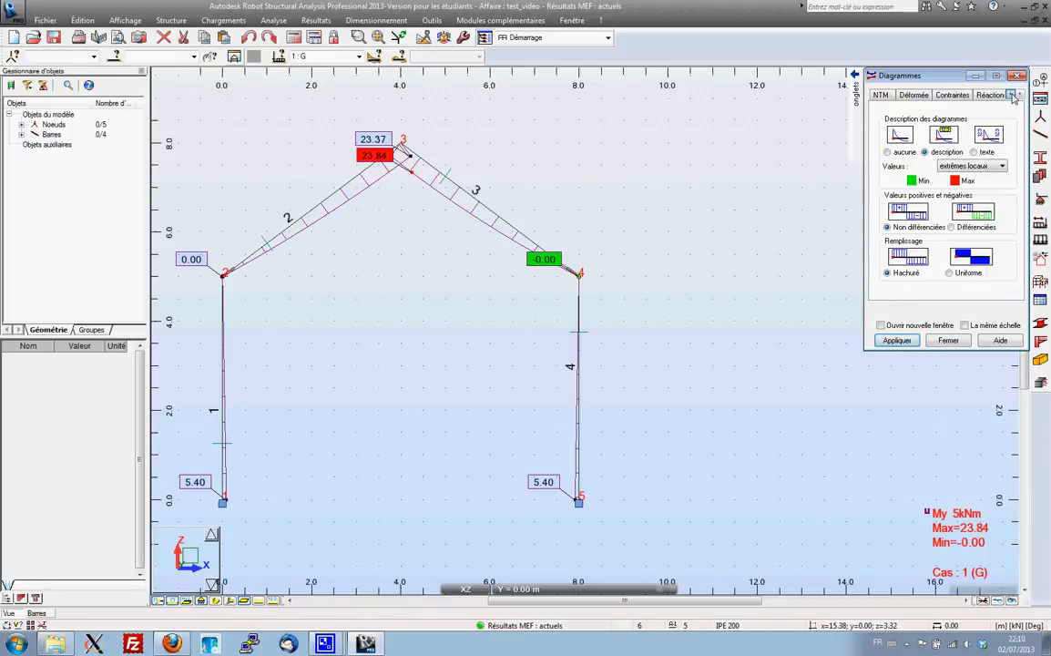
mouse_move(857, 96)
click(824, 94)
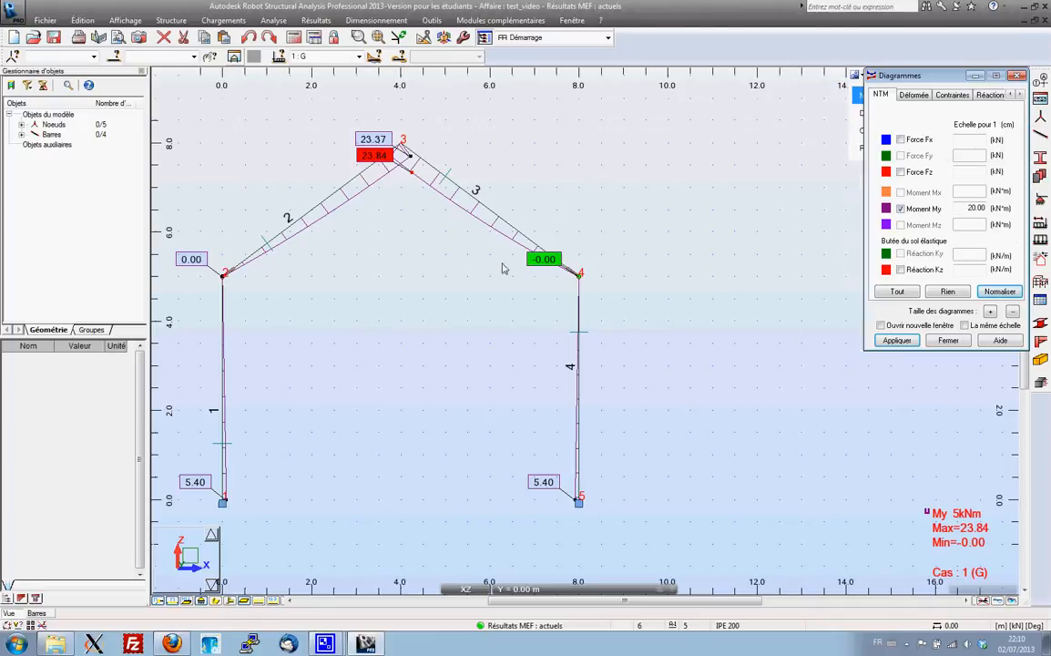
click(990, 312)
click(897, 341)
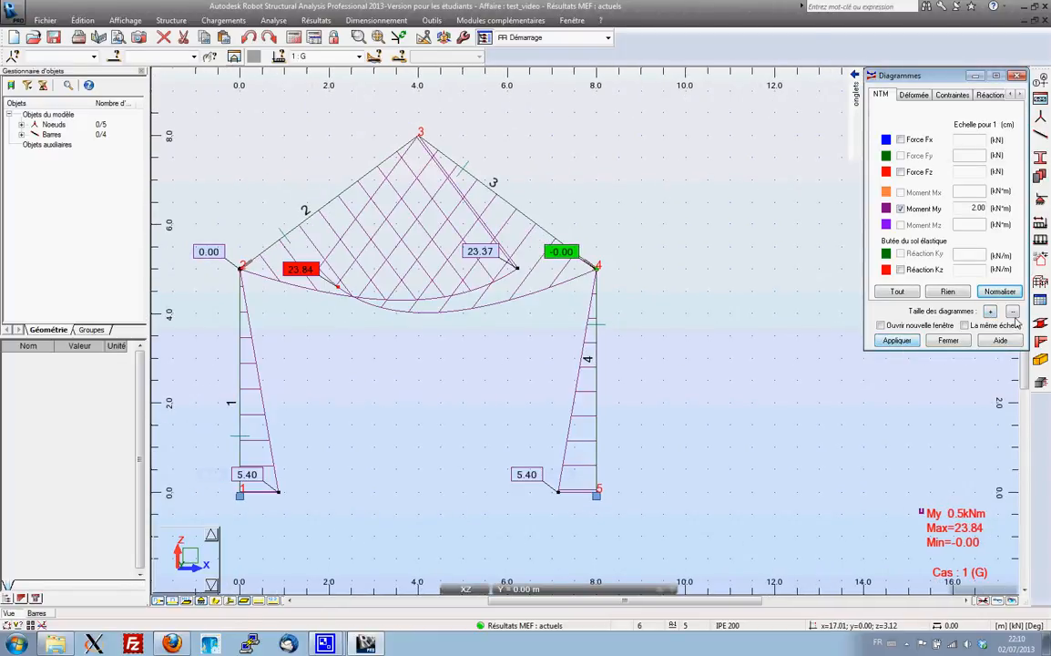
click(1012, 312)
click(897, 340)
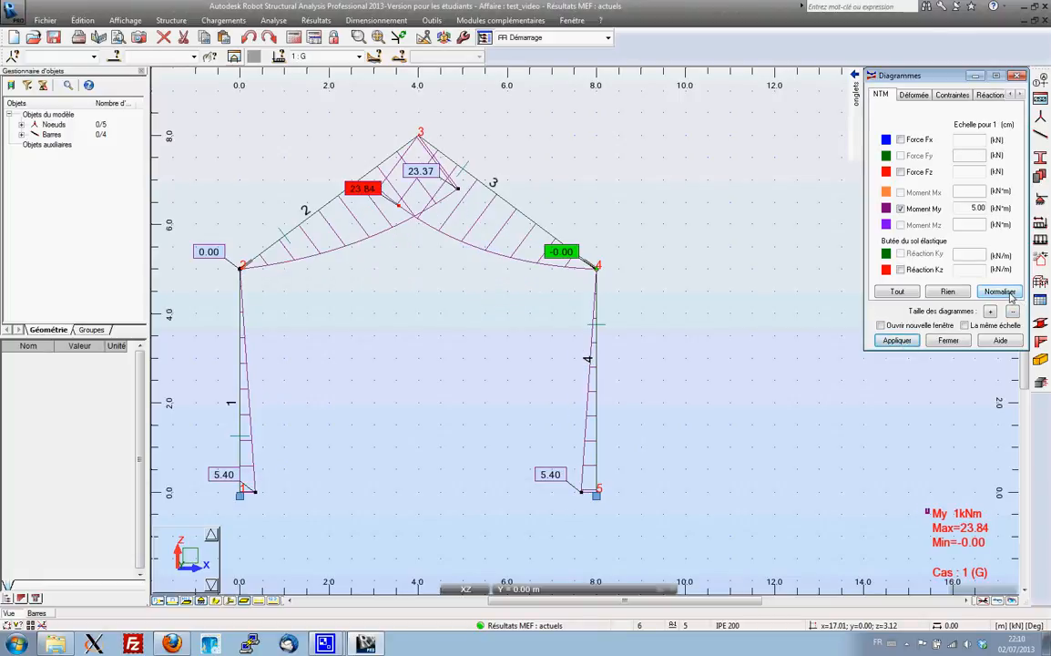
click(999, 293)
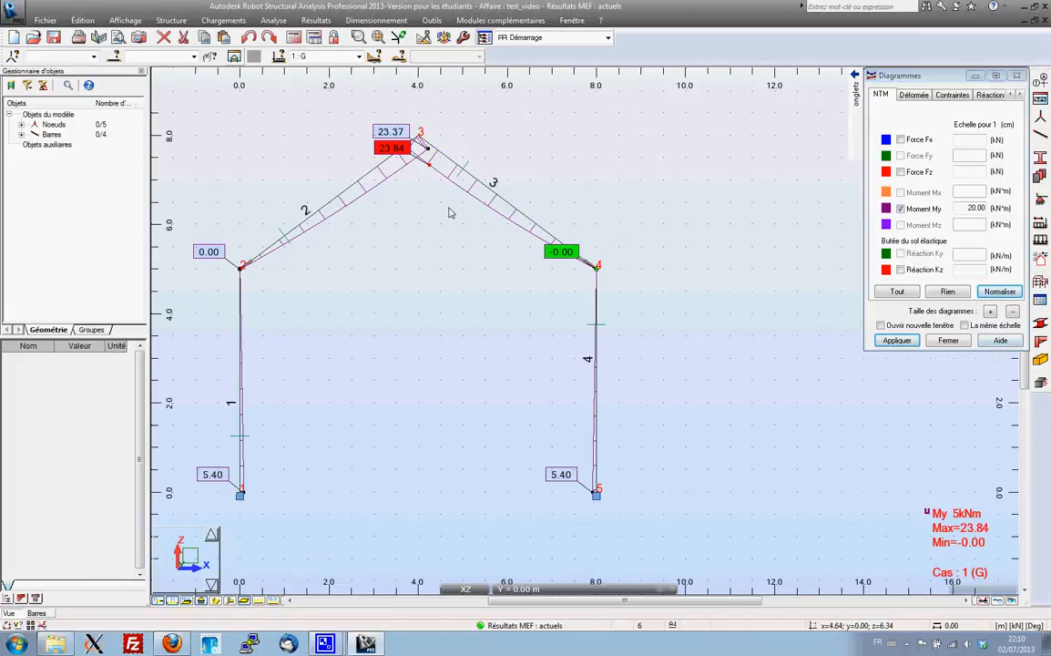
View the My moment diagram for load case Sk and for combination ELU_1
middle_drag(448, 207, 451, 202)
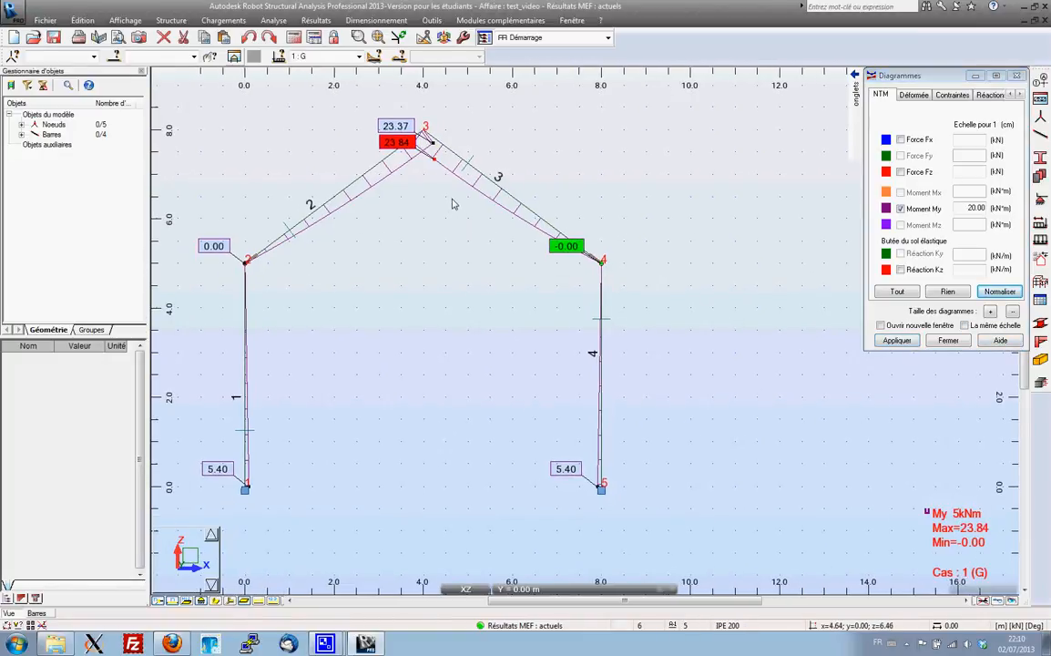
click(360, 58)
click(345, 78)
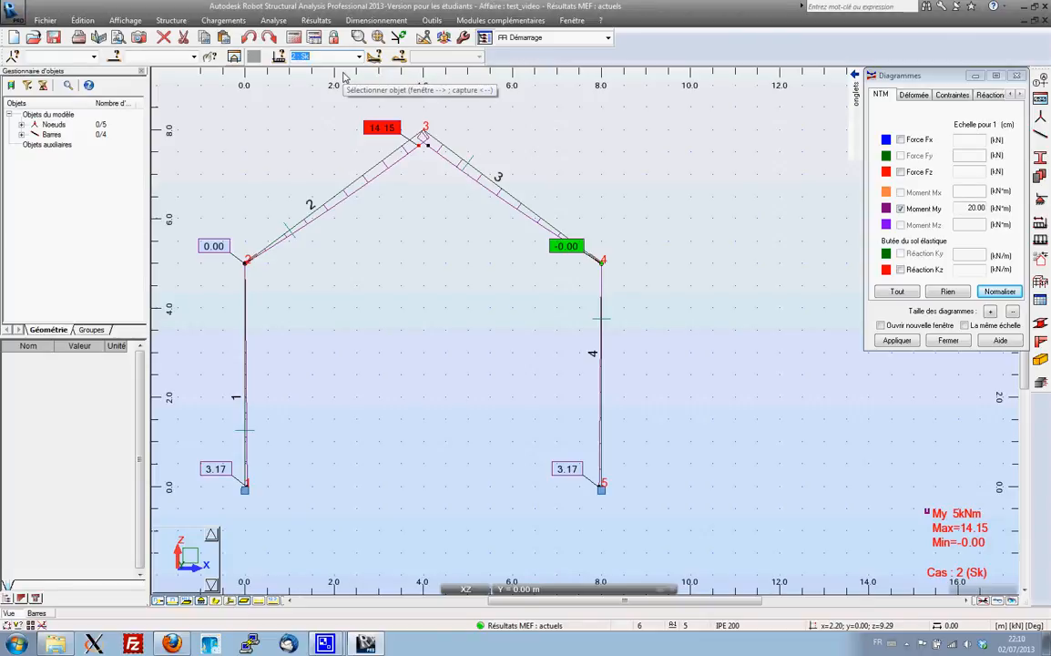
click(360, 56)
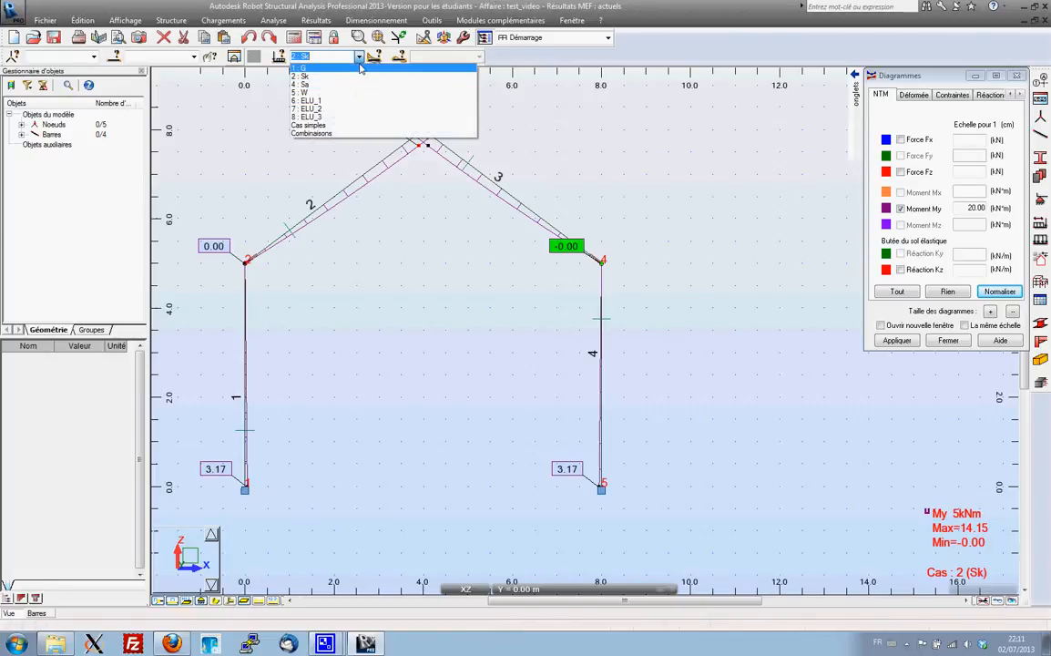
click(345, 101)
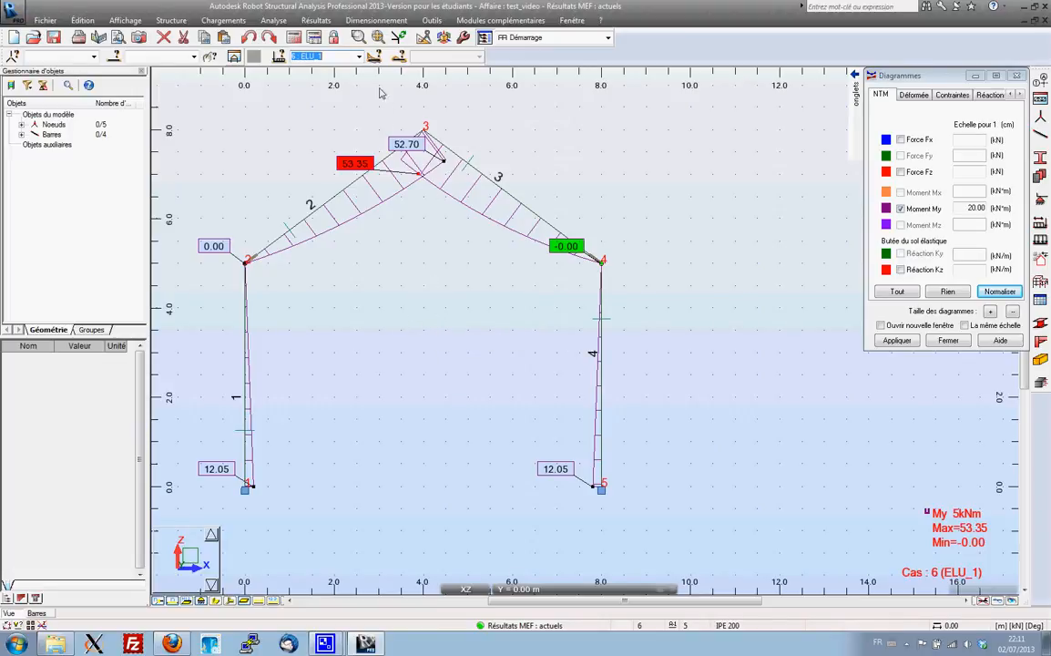
Display the My diagrams for all combinations (Combinaisons) together and close the diagram settings
click(359, 57)
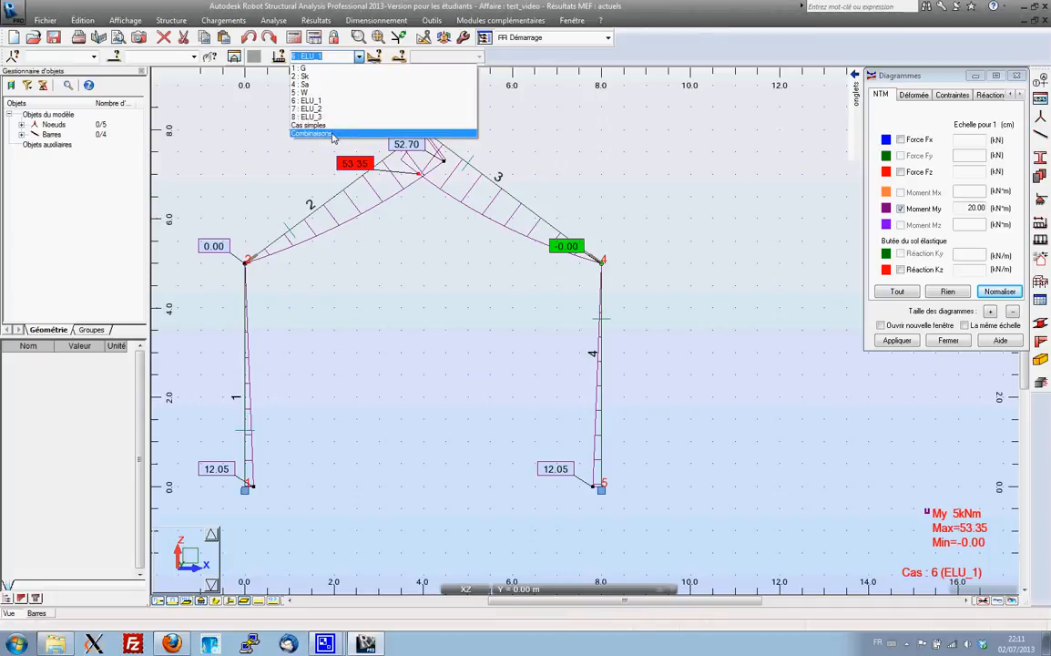
click(310, 133)
middle_drag(518, 359, 598, 366)
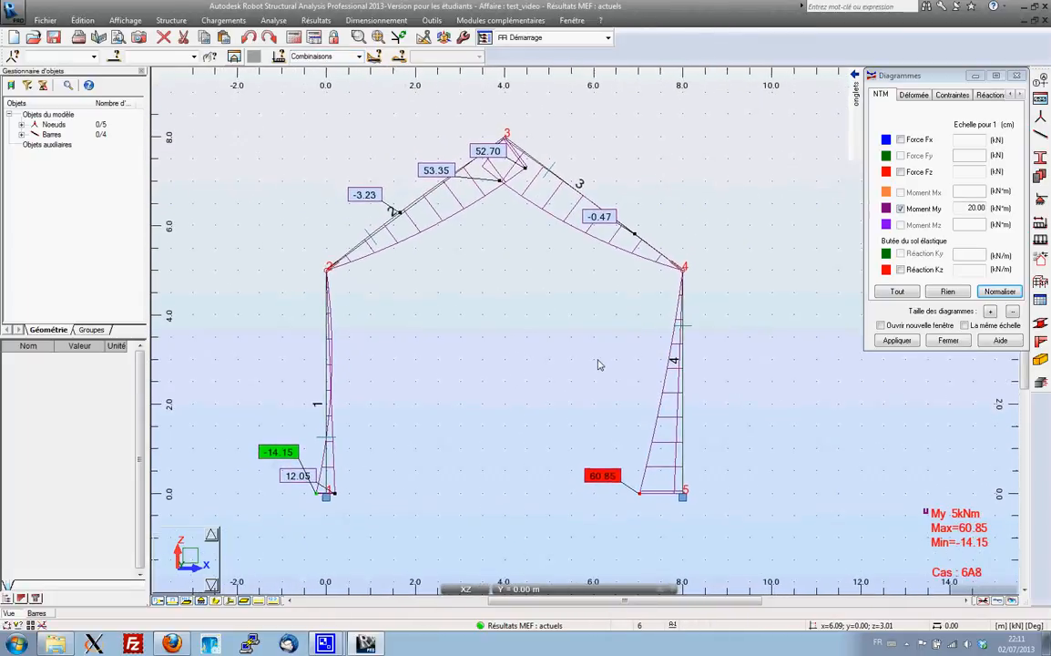
scroll(597, 366, down, 2)
scroll(597, 350, up, 5)
scroll(596, 351, down, 3)
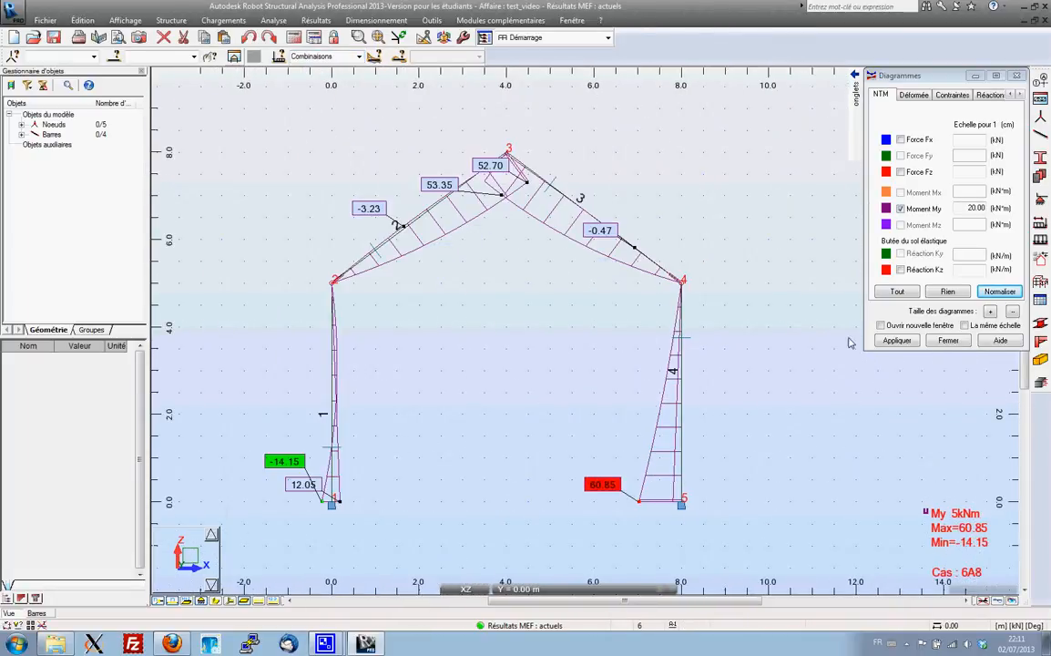
click(947, 340)
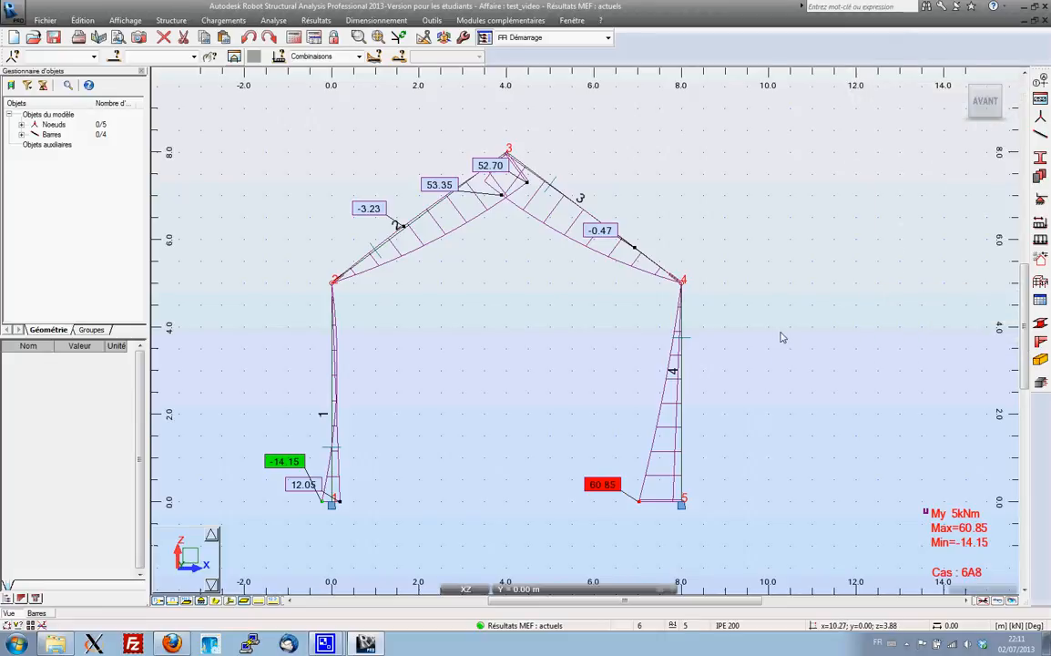
middle_drag(778, 335, 678, 315)
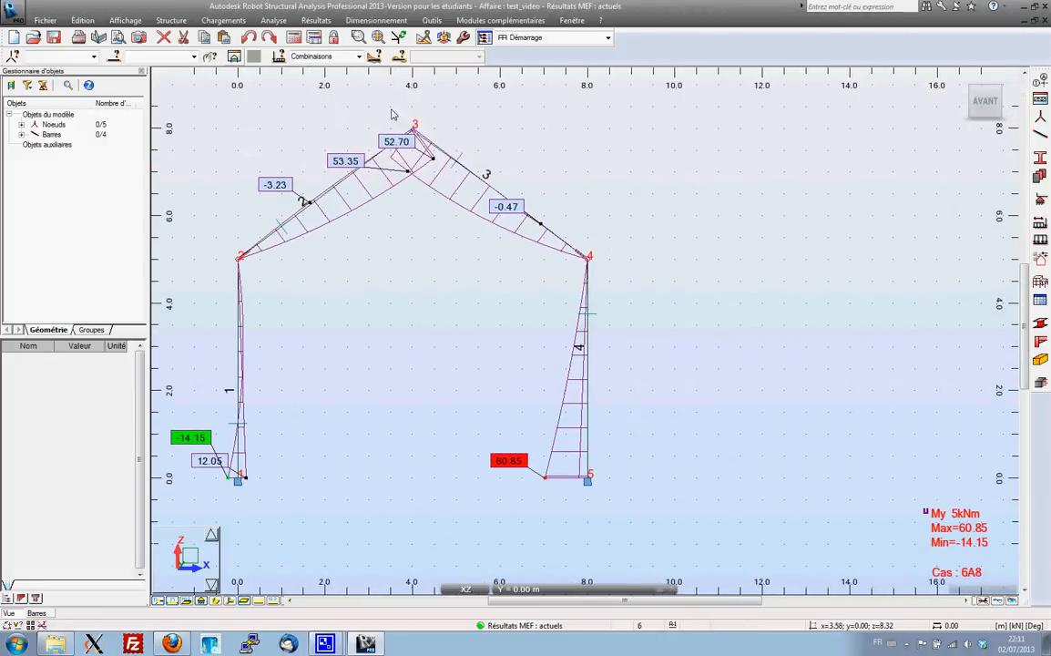
Open the bar forces (Efforts) results table and show its envelope values
click(319, 20)
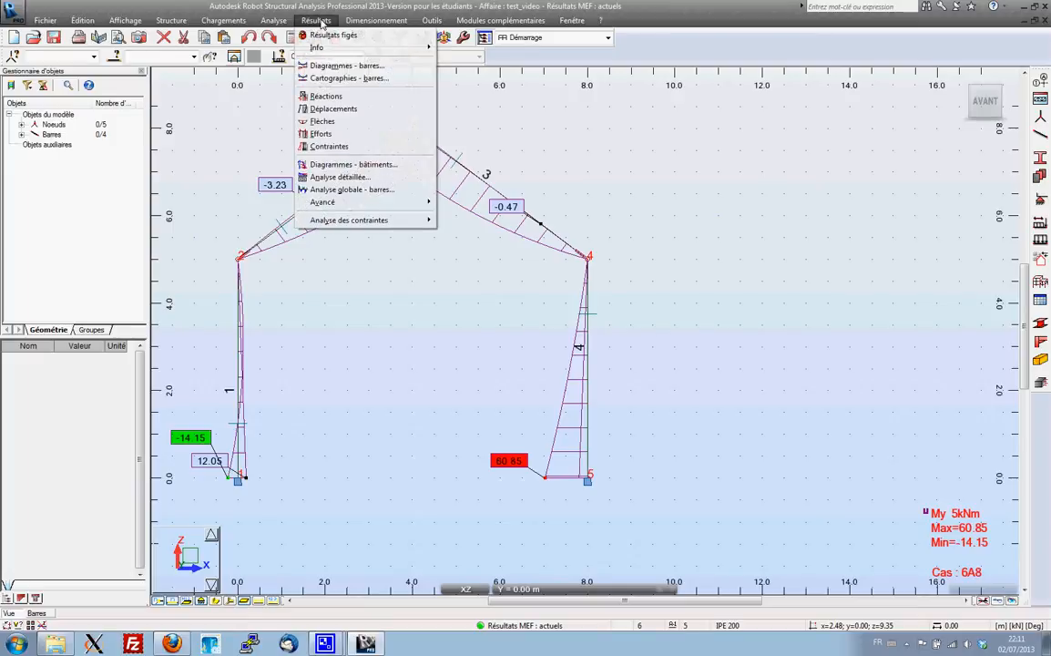
click(337, 135)
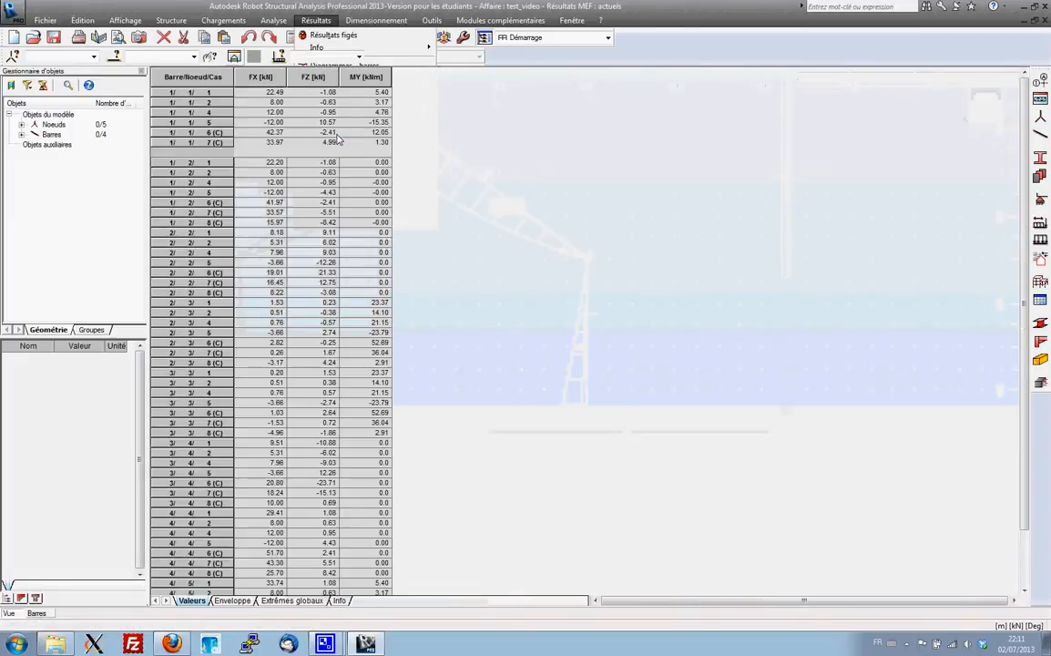
scroll(505, 401, down, 2)
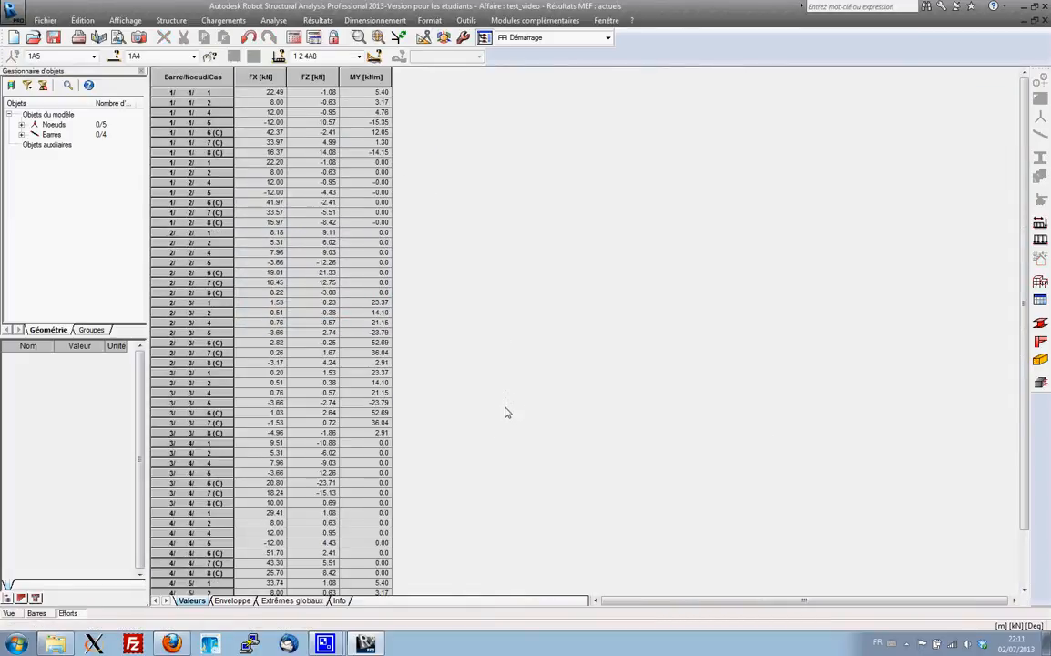
scroll(505, 438, up, 2)
click(229, 601)
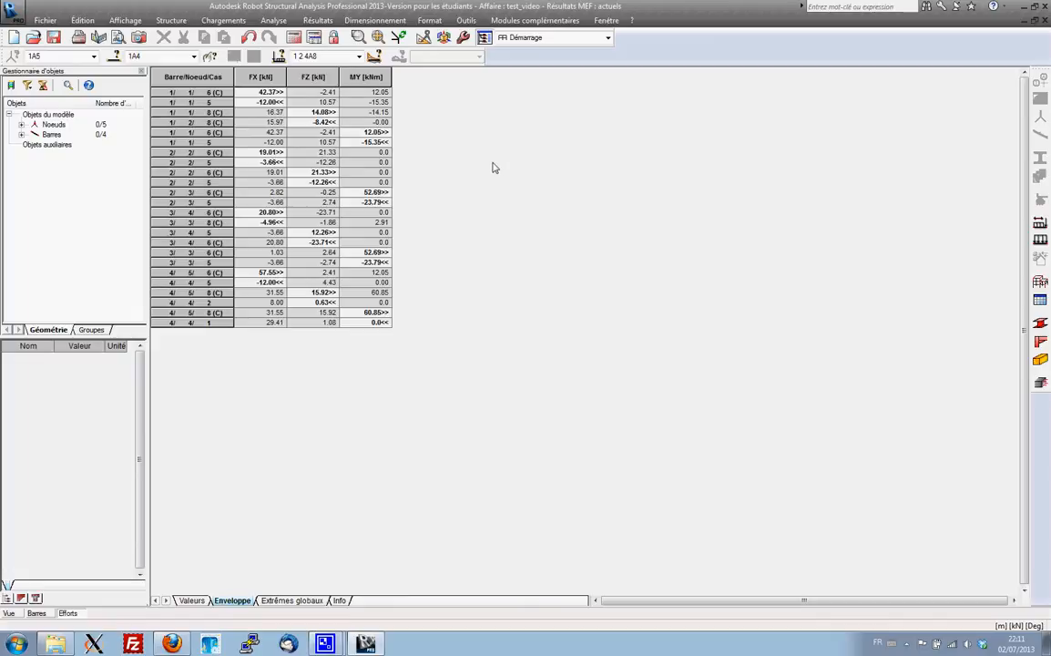
Remove the Fx and Fz force components from the bar envelope table, keeping only My
right_click(477, 224)
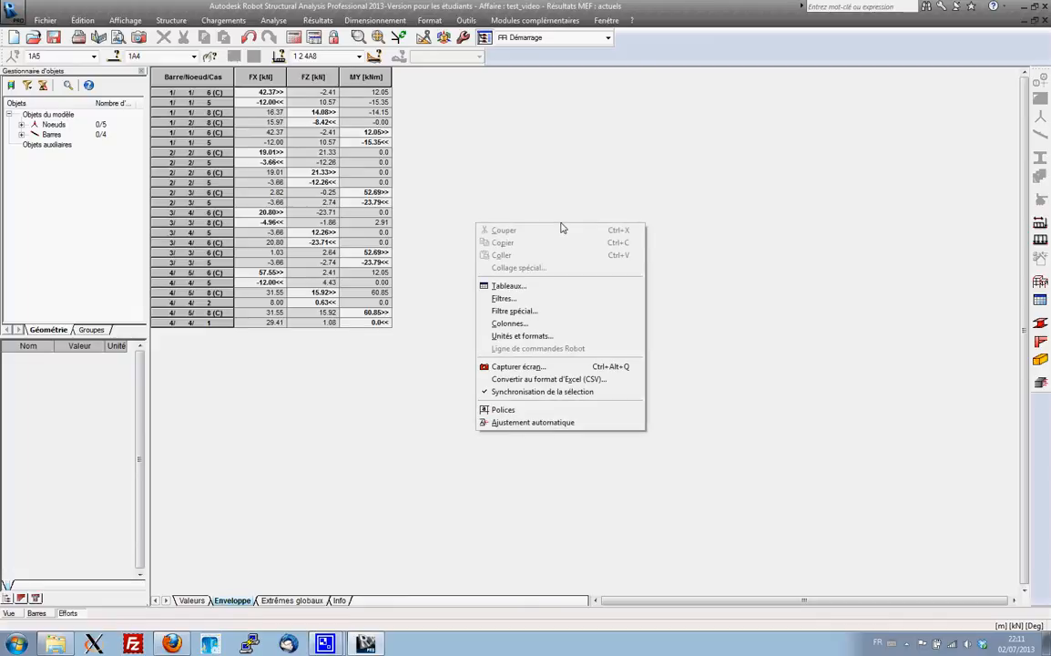
click(510, 323)
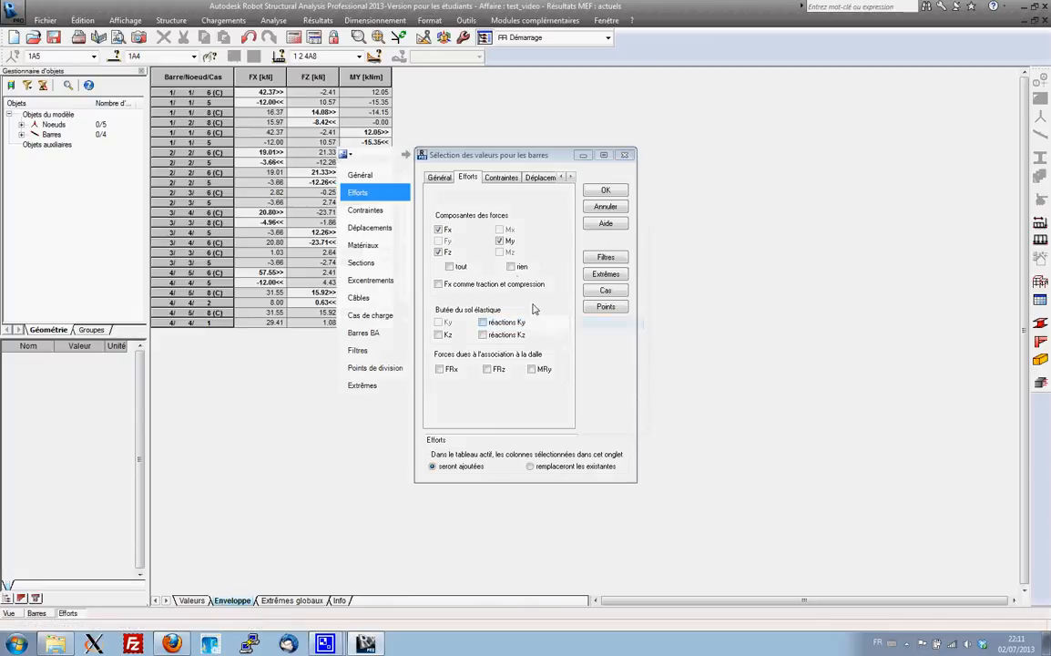
click(438, 229)
click(438, 252)
click(602, 191)
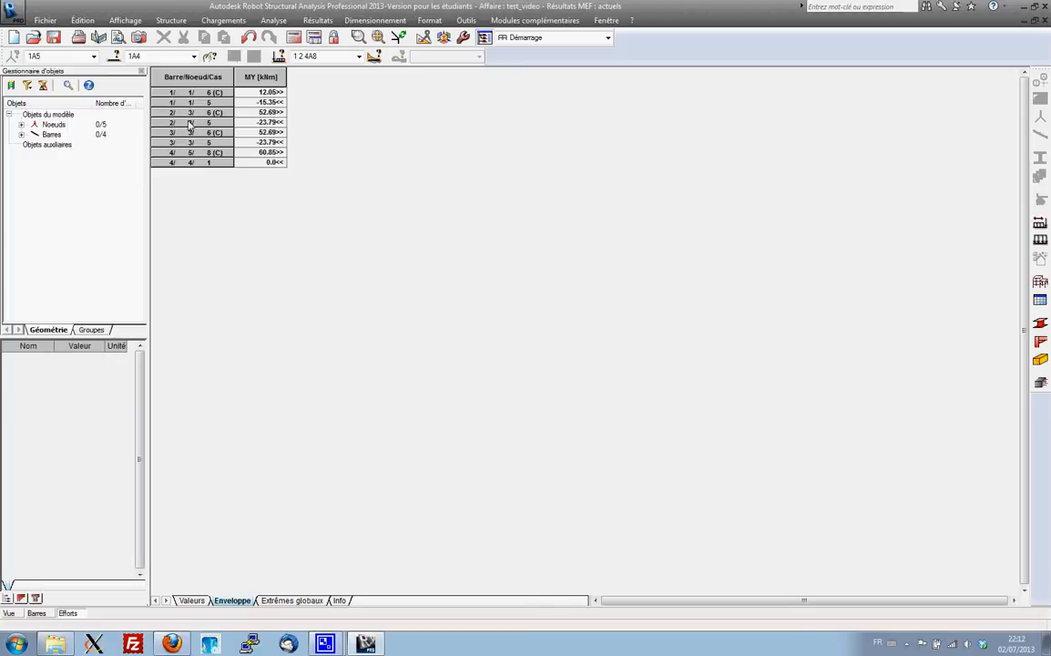
Set the table's division points (Points de division) to 200 points along each bar and widen the Barre/Point/Cas column
right_click(408, 176)
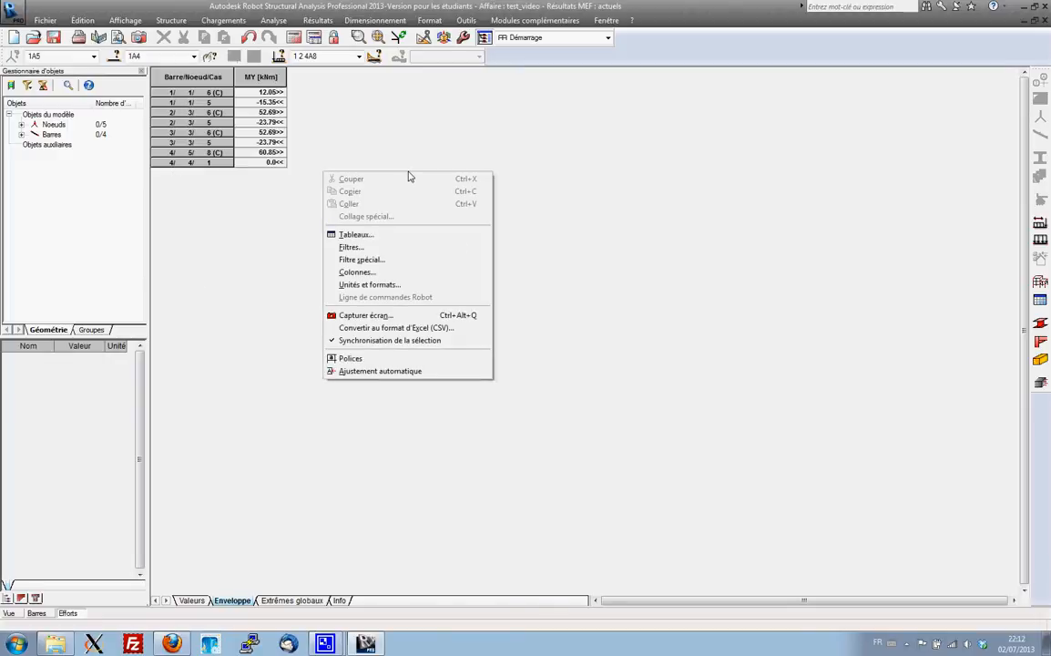
click(382, 247)
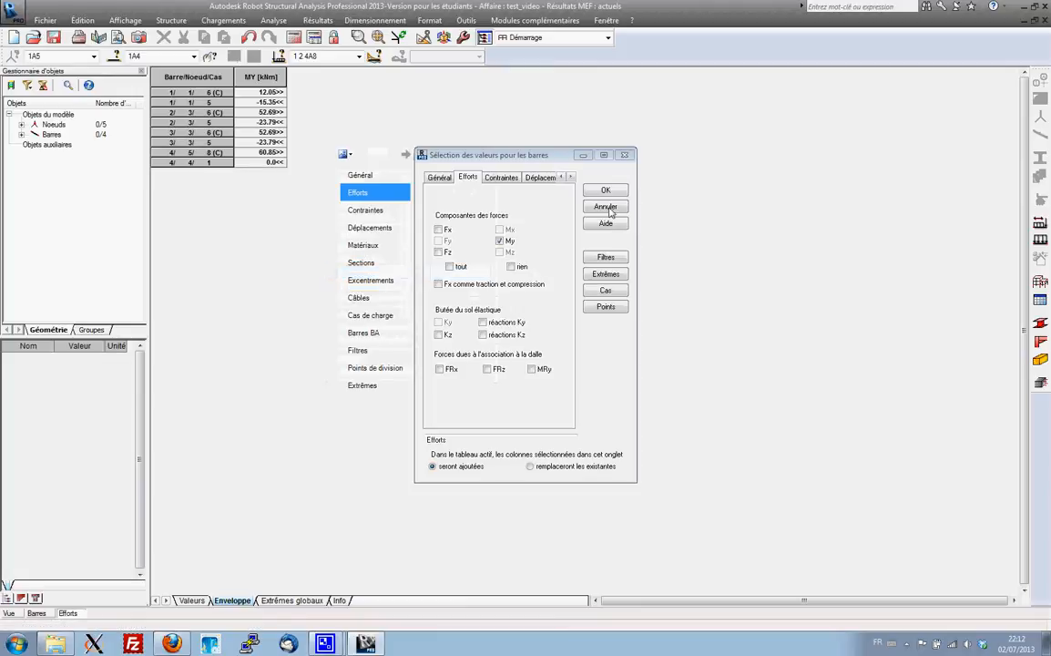
click(570, 179)
click(571, 179)
click(571, 178)
click(571, 179)
click(571, 178)
click(570, 178)
click(571, 178)
click(571, 176)
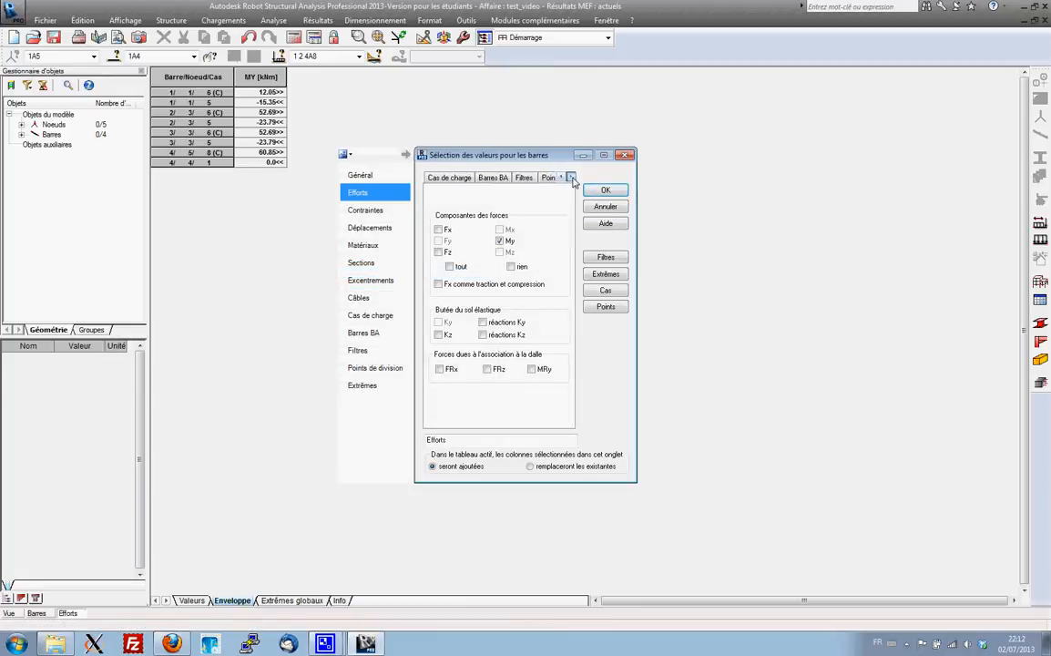
click(570, 177)
click(516, 177)
click(560, 204)
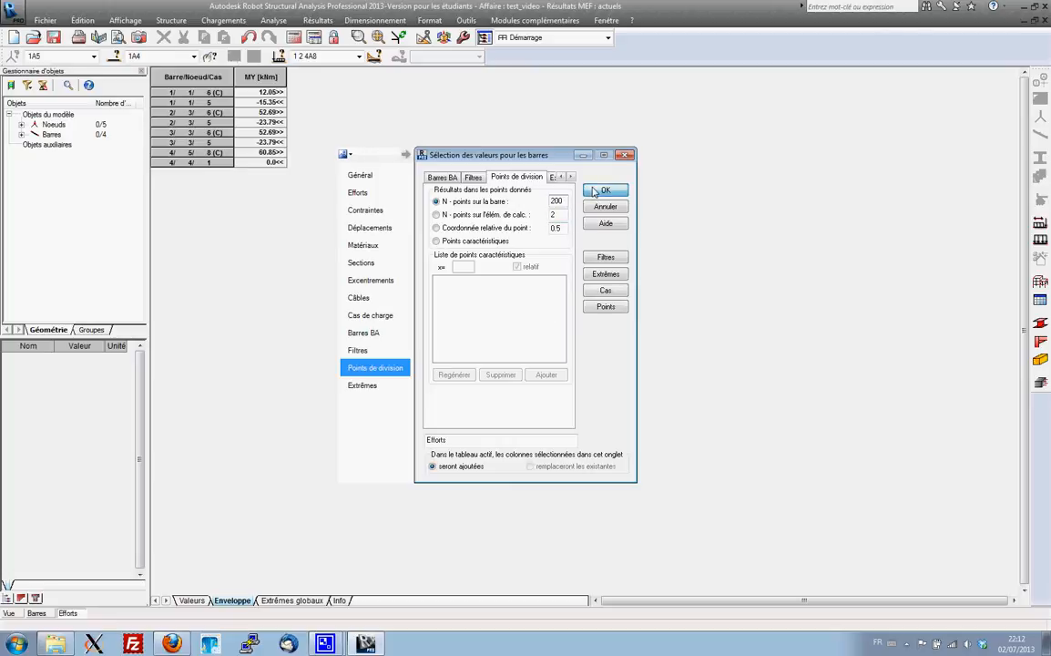
key(Return)
drag(234, 76, 265, 78)
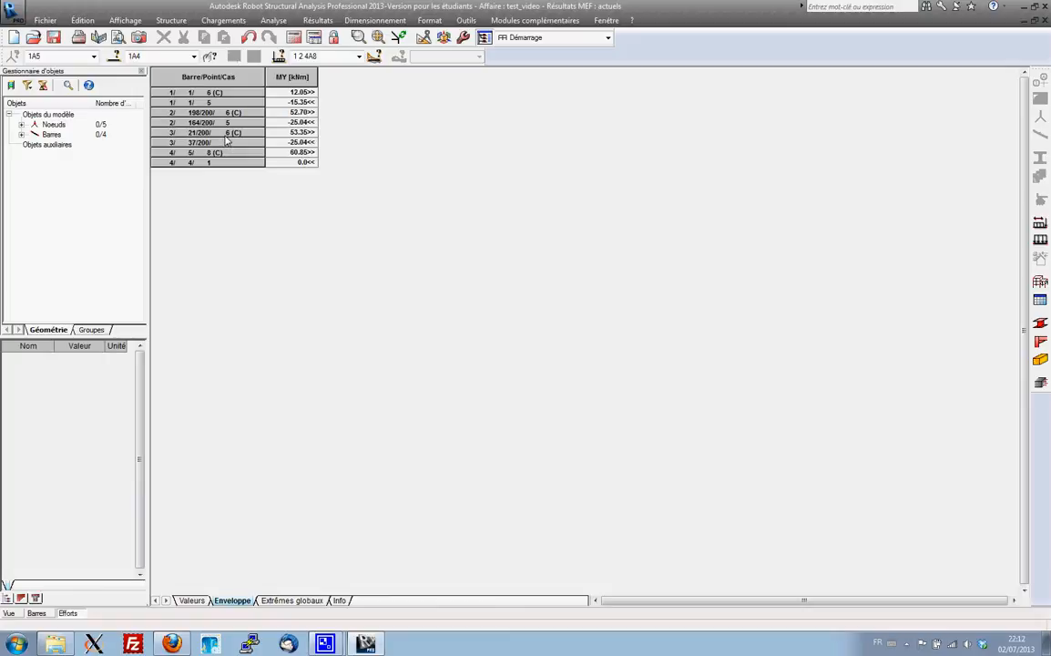
Compare the My diagram for all combinations in the model view with the bar forces envelope table
click(9, 613)
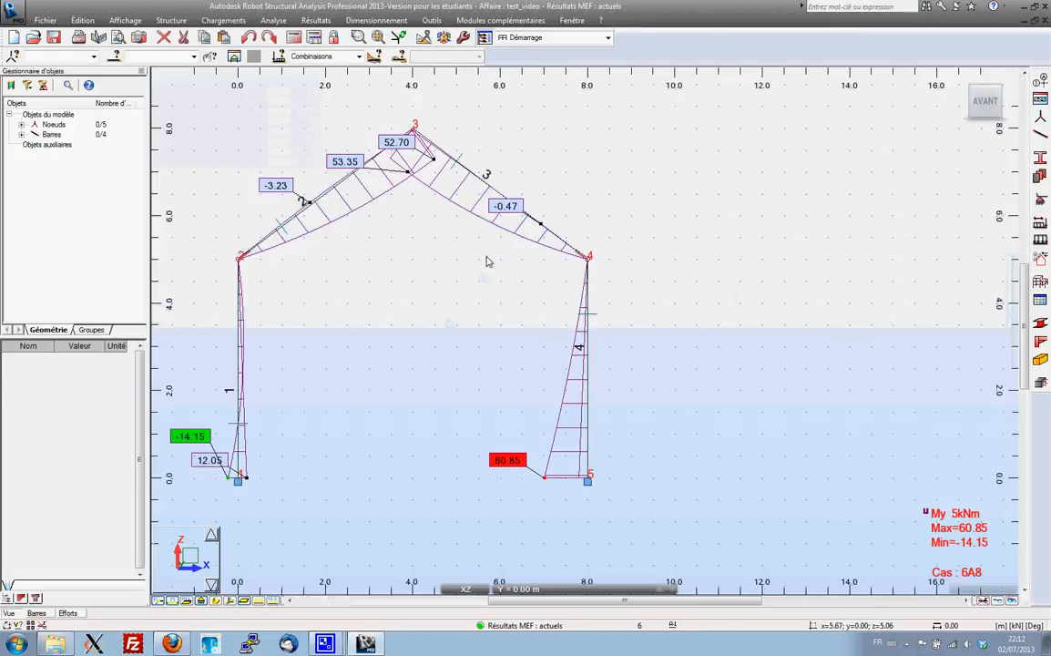
middle_drag(470, 230, 497, 225)
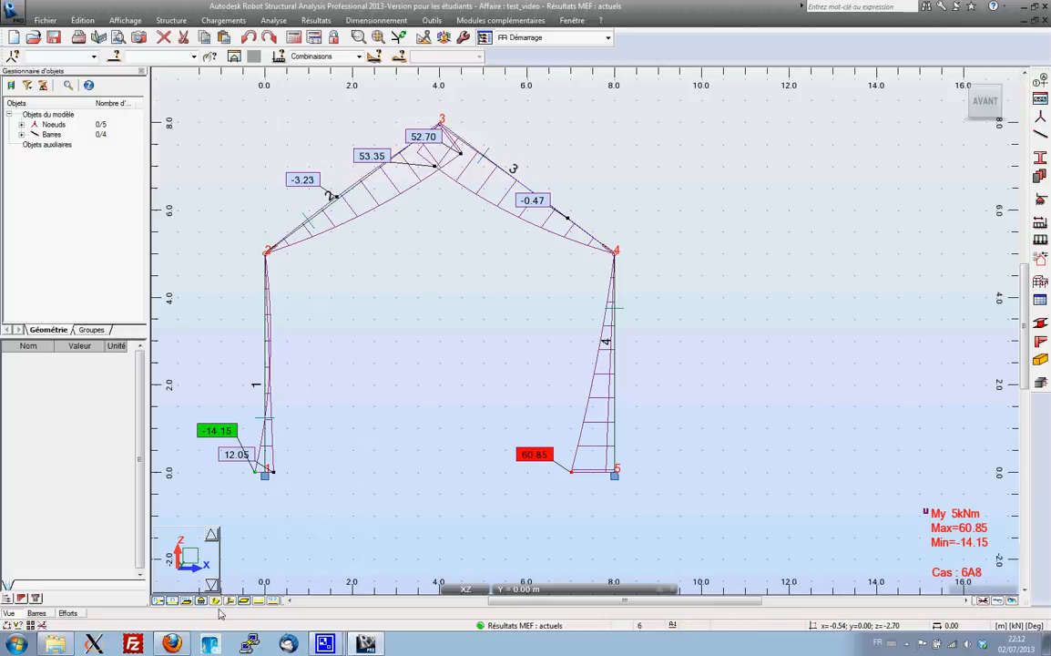
click(73, 613)
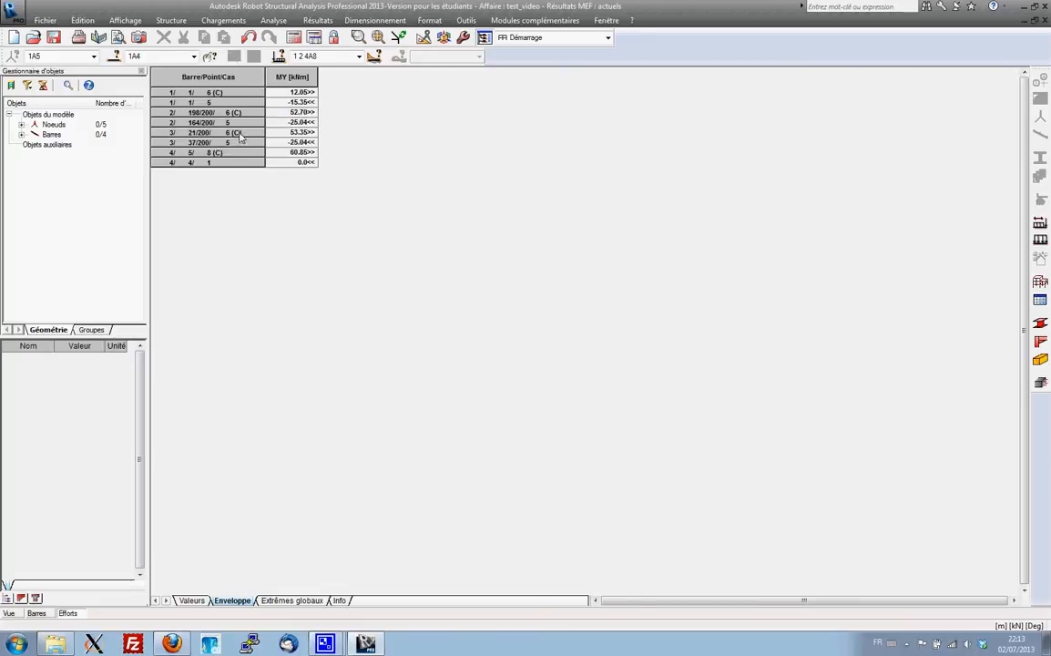
Review the ELU definitions in the load combinations table and return to the My diagram view
click(223, 20)
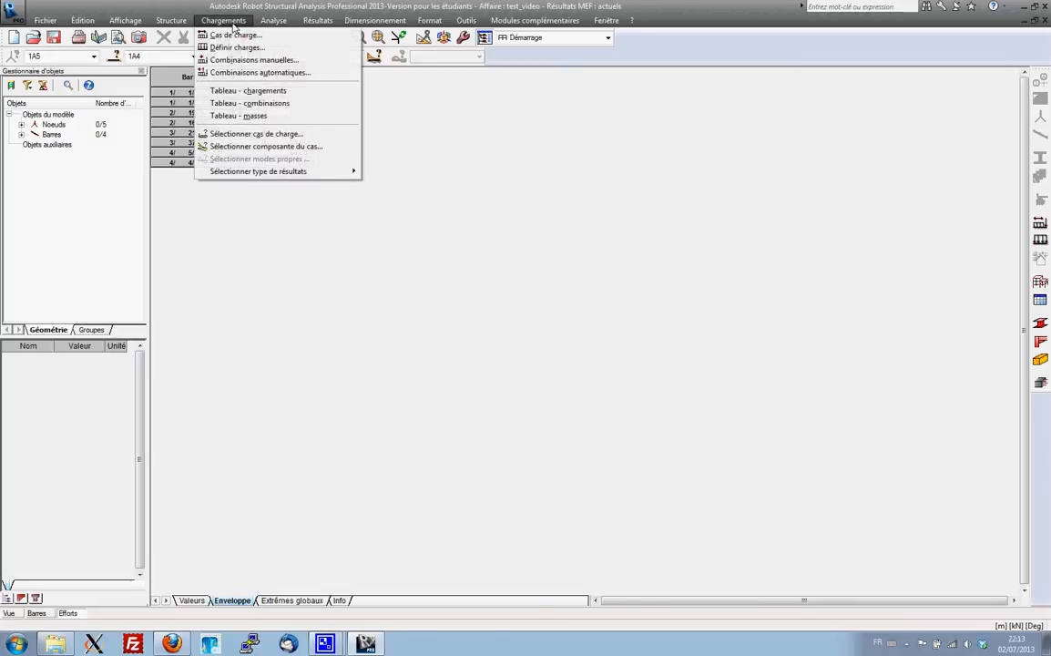
click(260, 104)
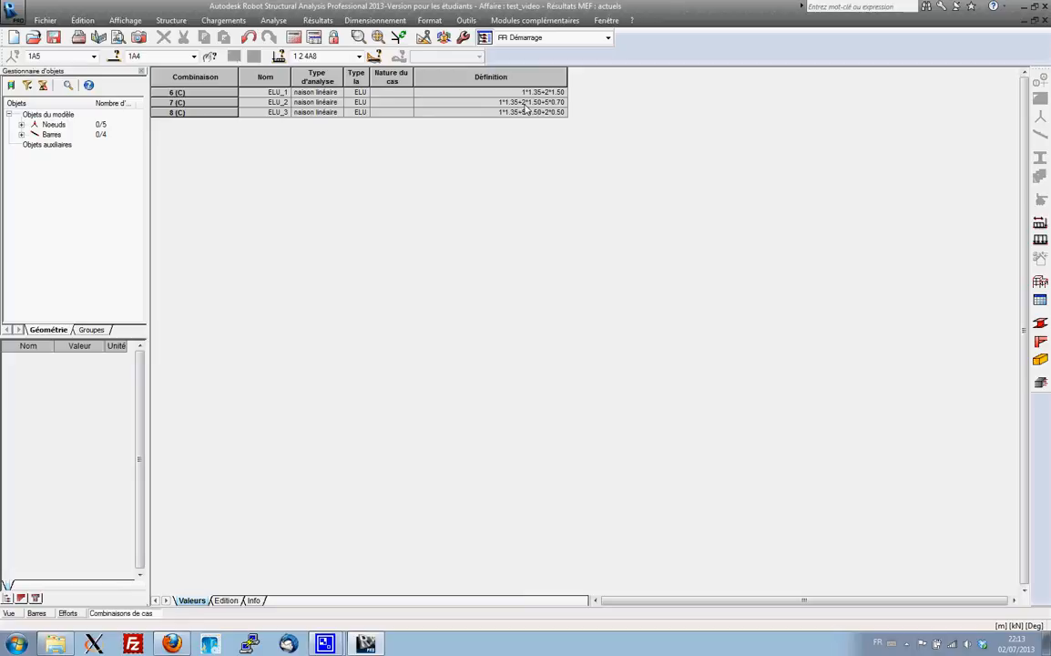
click(10, 616)
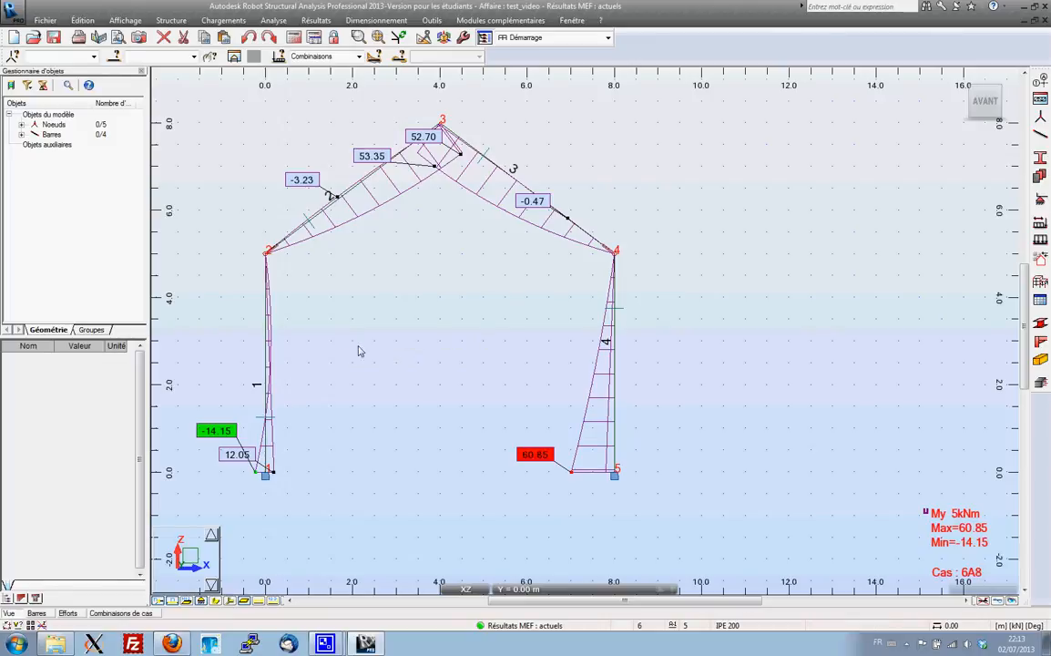
click(325, 643)
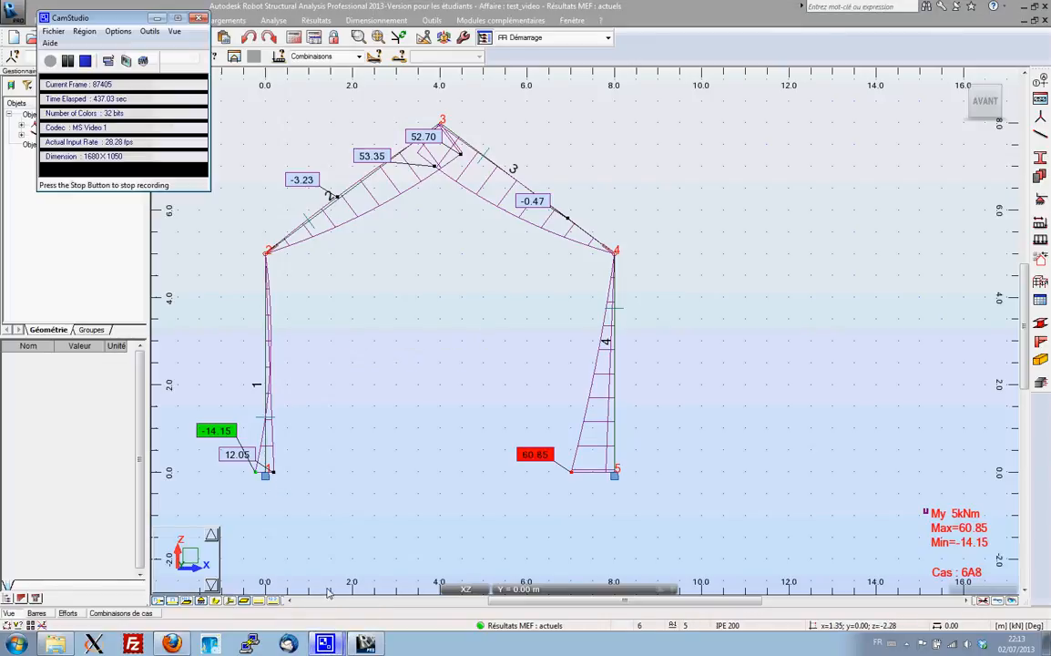